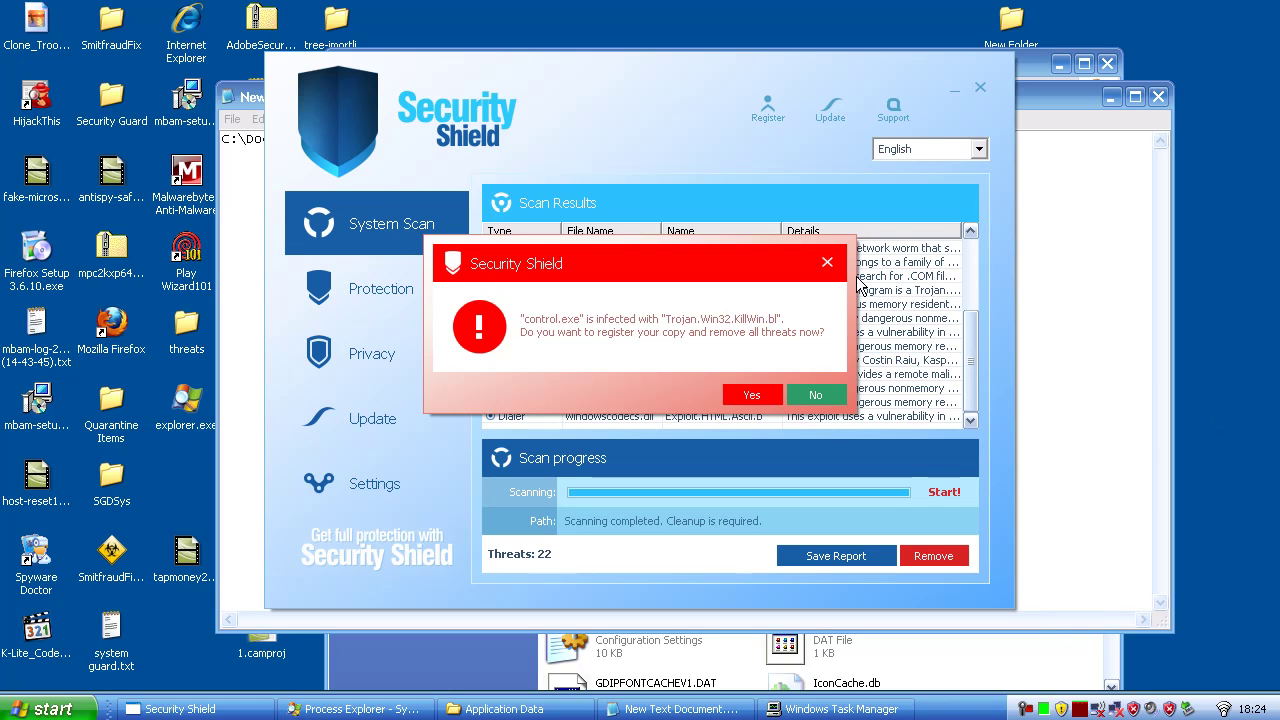
Step: Decline the Security Shield infection alert about control.exe and close the Security Shield scan window
left_click(828, 266)
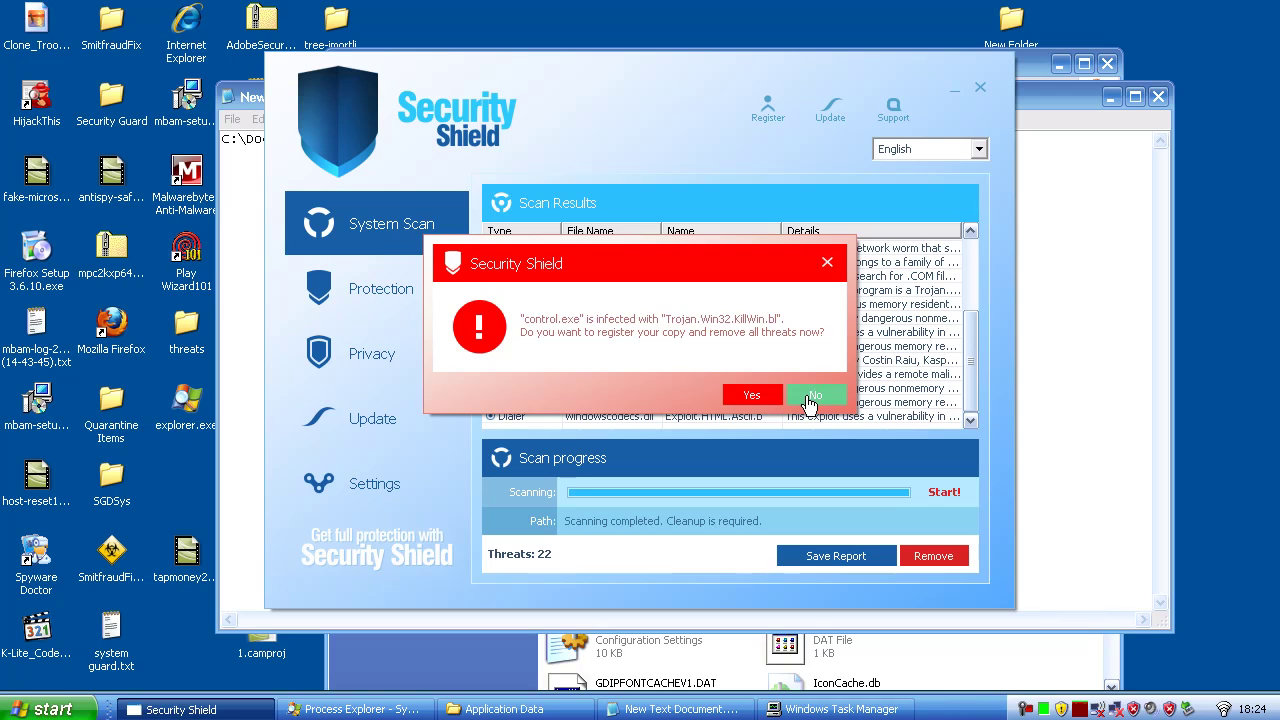
left_click(812, 396)
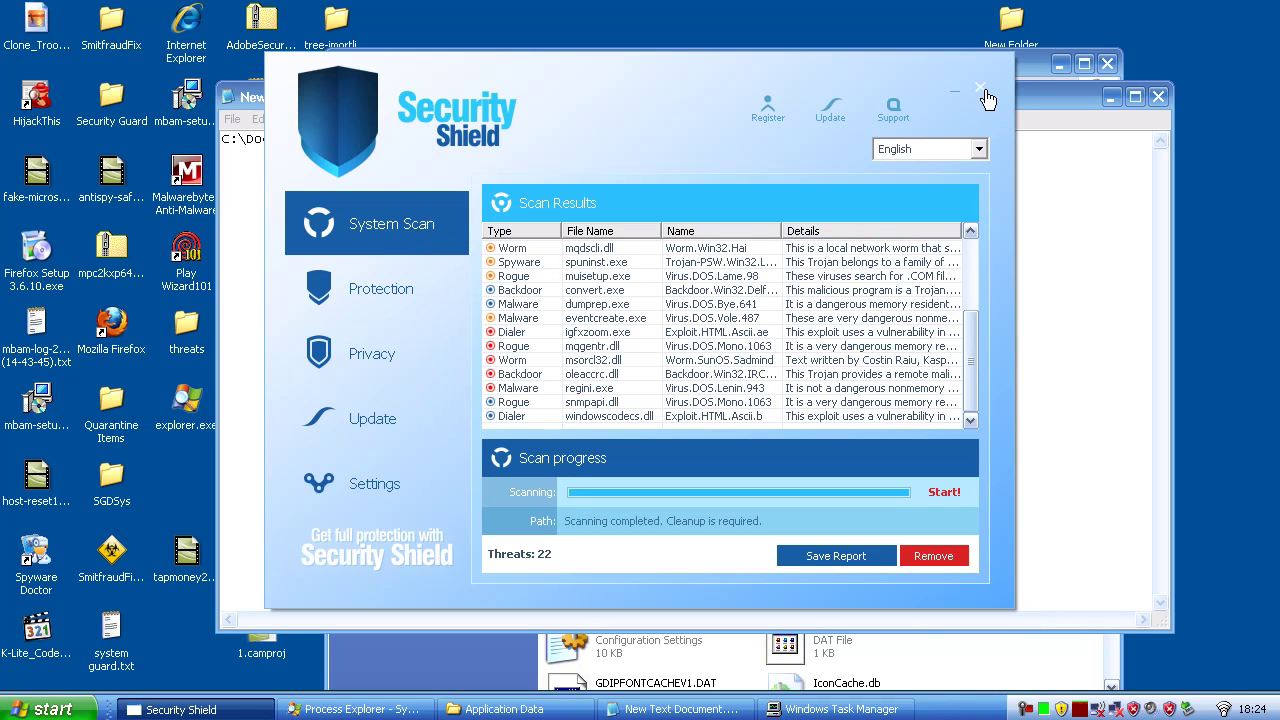
left_click(981, 91)
Step: Reposition the New Text Document.txt window and highlight the noted Local Settings\Application Data path
left_click_drag(1033, 97, 1091, 54)
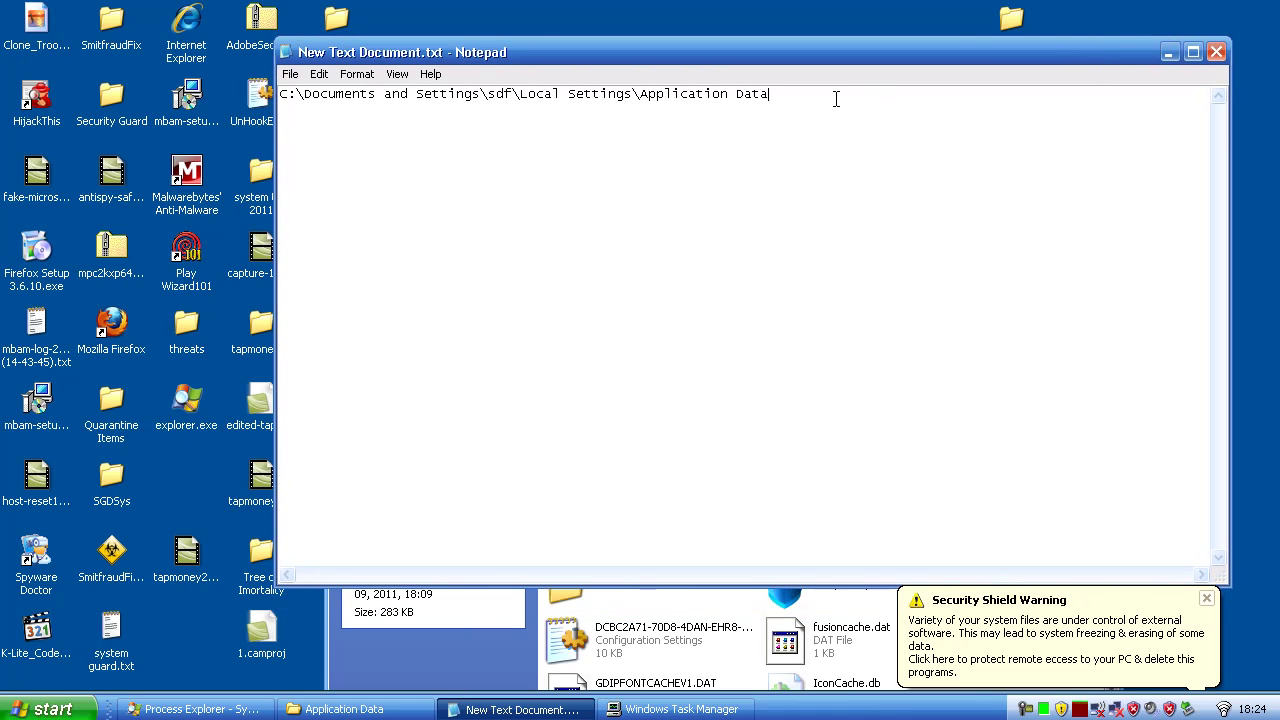
left_click_drag(836, 98, 278, 96)
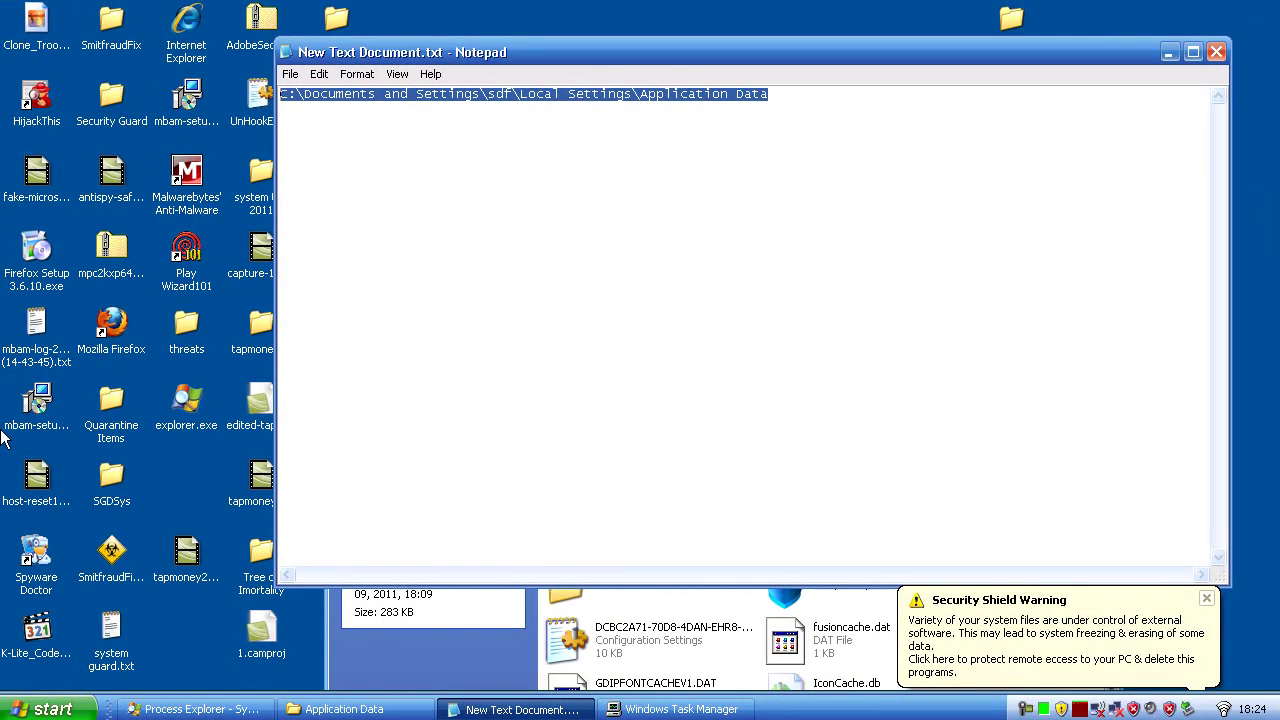
Step: Browse from My Computer to the C:\Documents and Settings\sdf folder
left_click(30, 706)
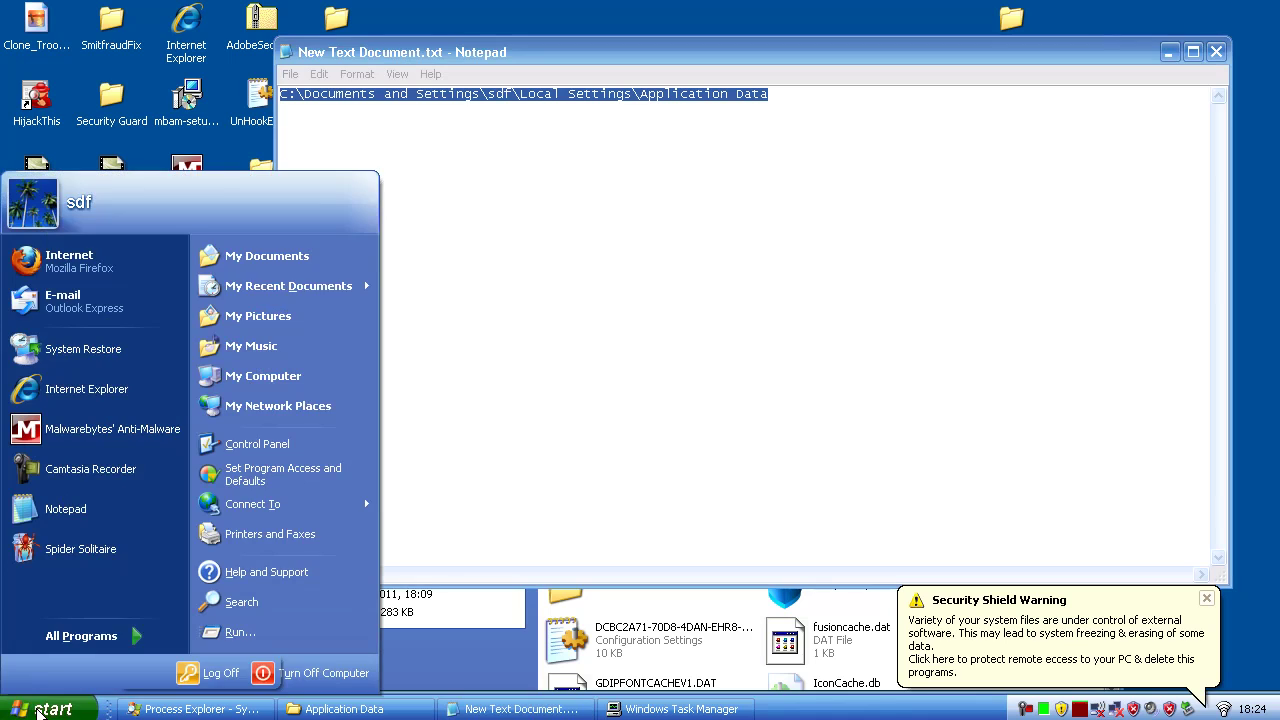
left_click(254, 380)
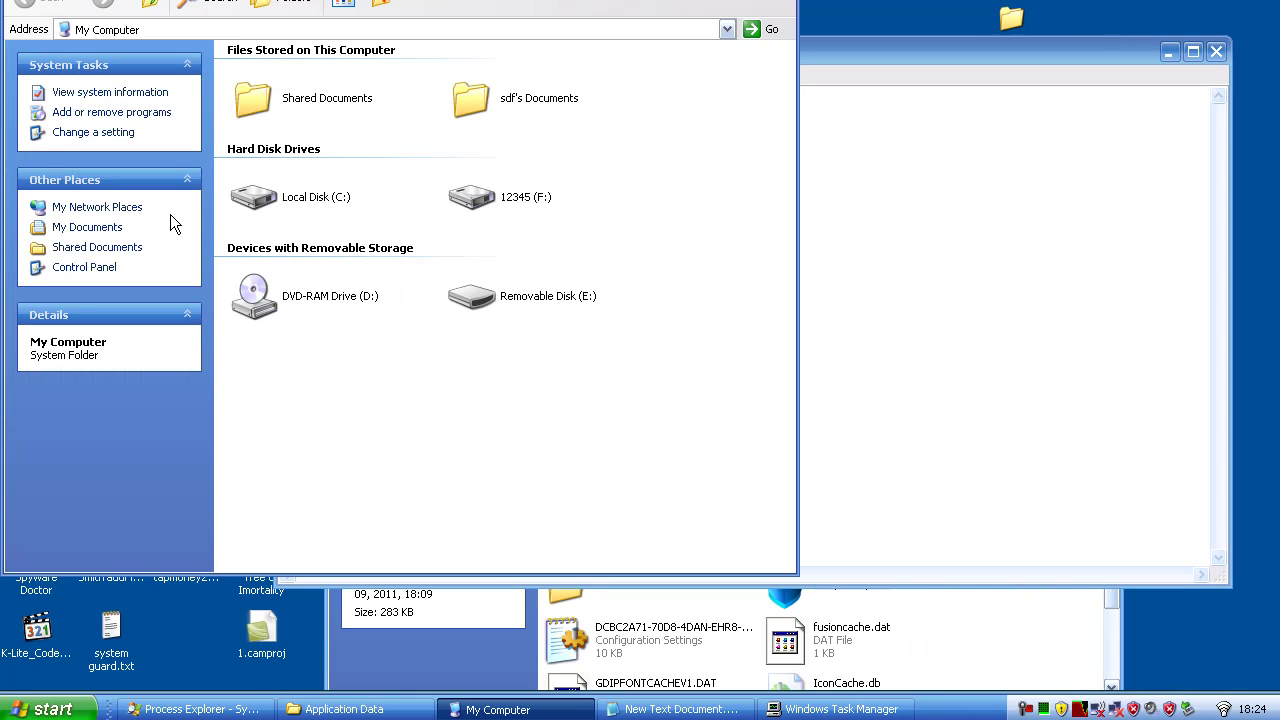
double_click(241, 196)
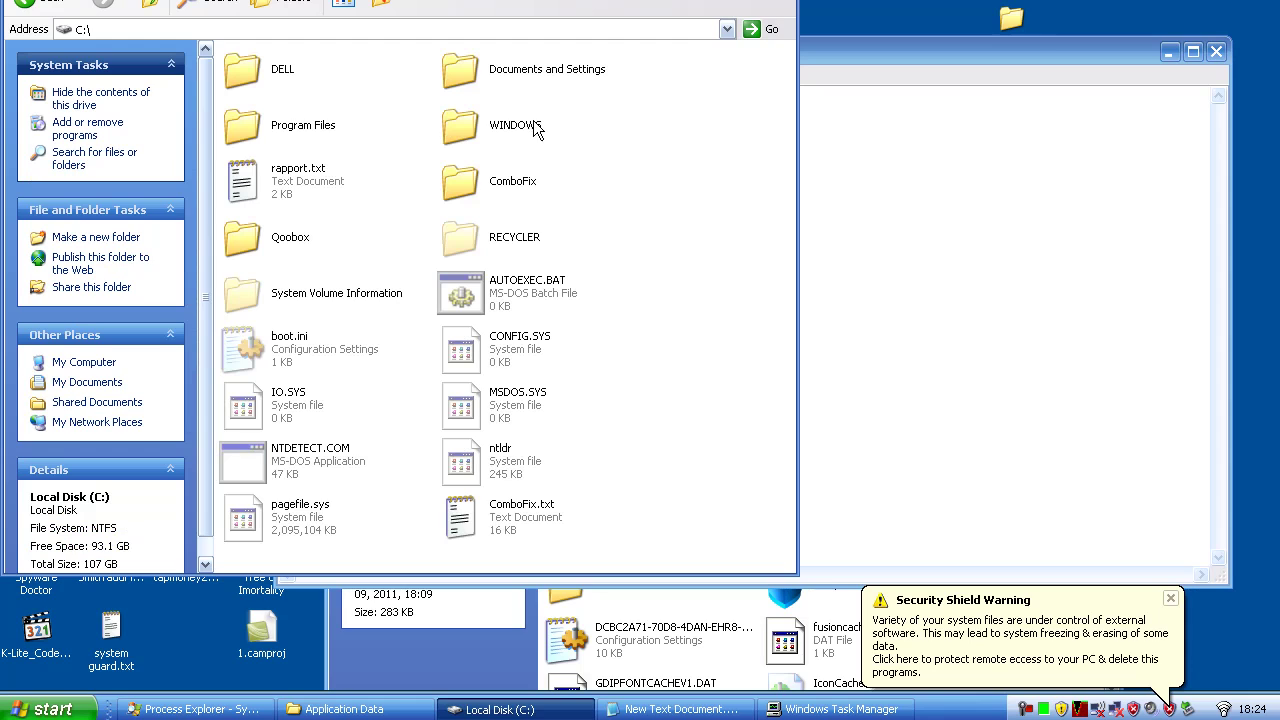
double_click(460, 70)
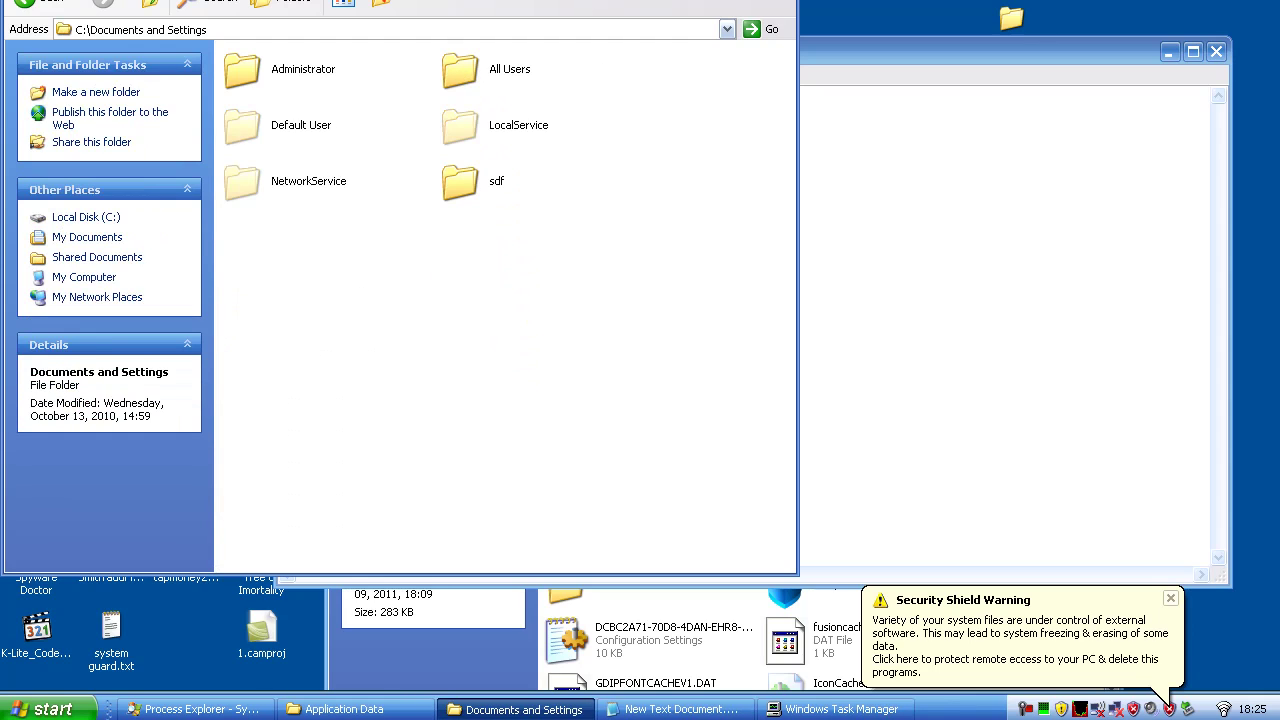
left_click(455, 182)
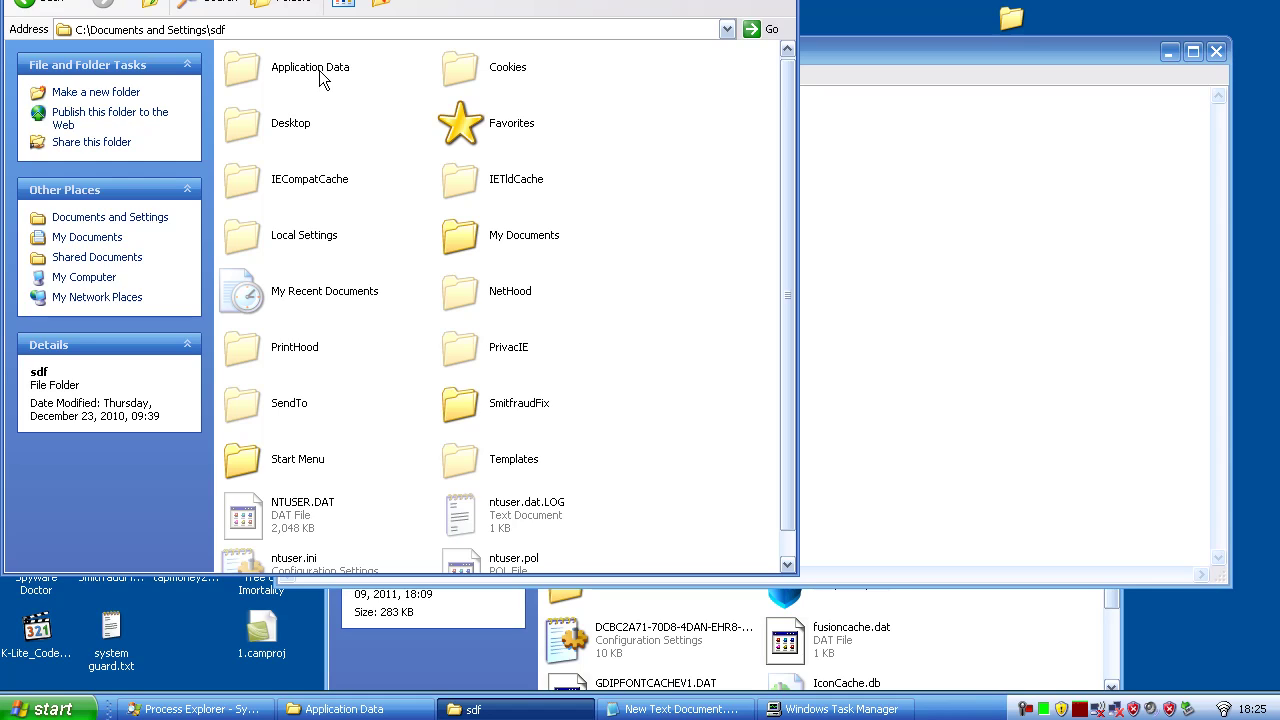
Step: Recheck the noted path in the text document and select the Local Settings folder inside sdf
key("a")
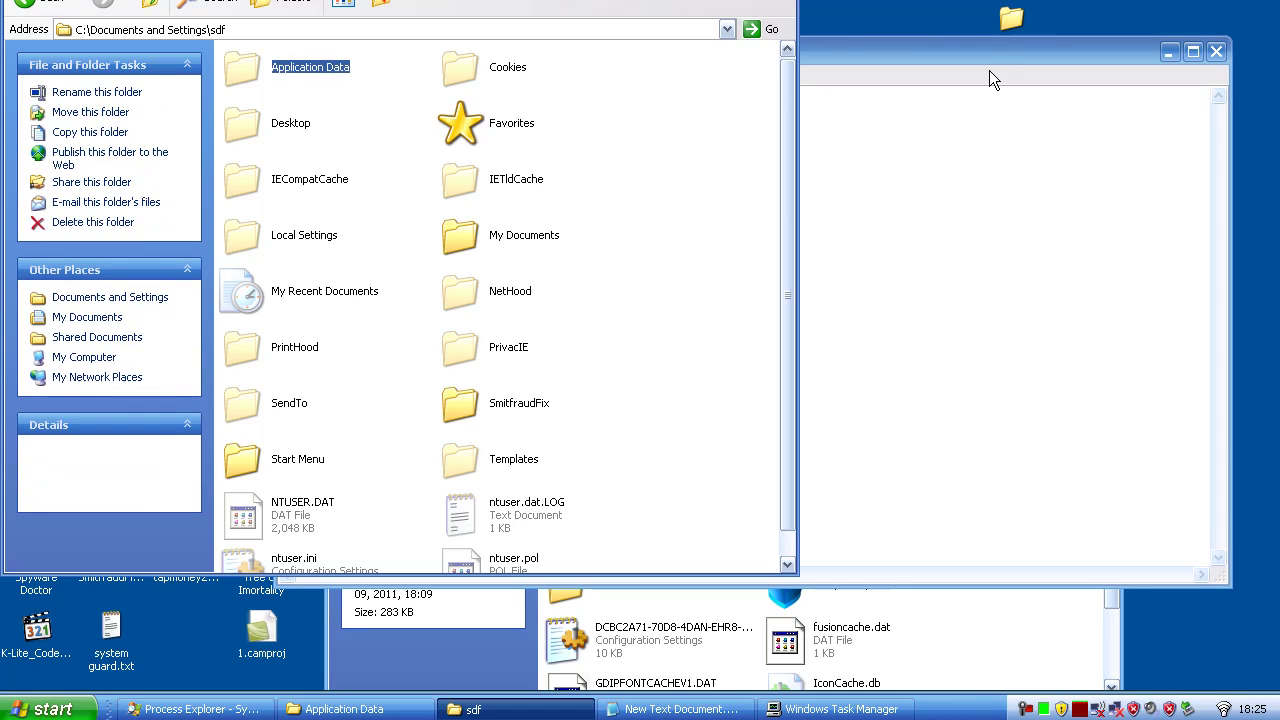
left_click(988, 57)
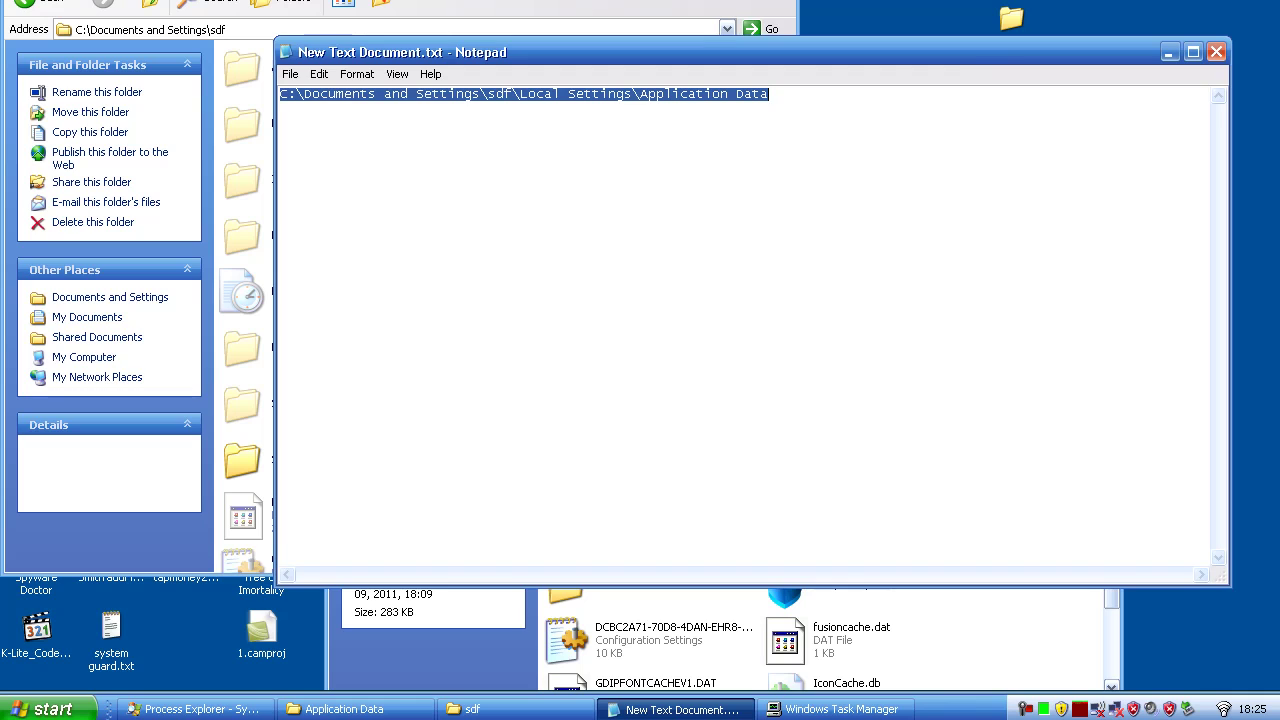
key("alt+Tab")
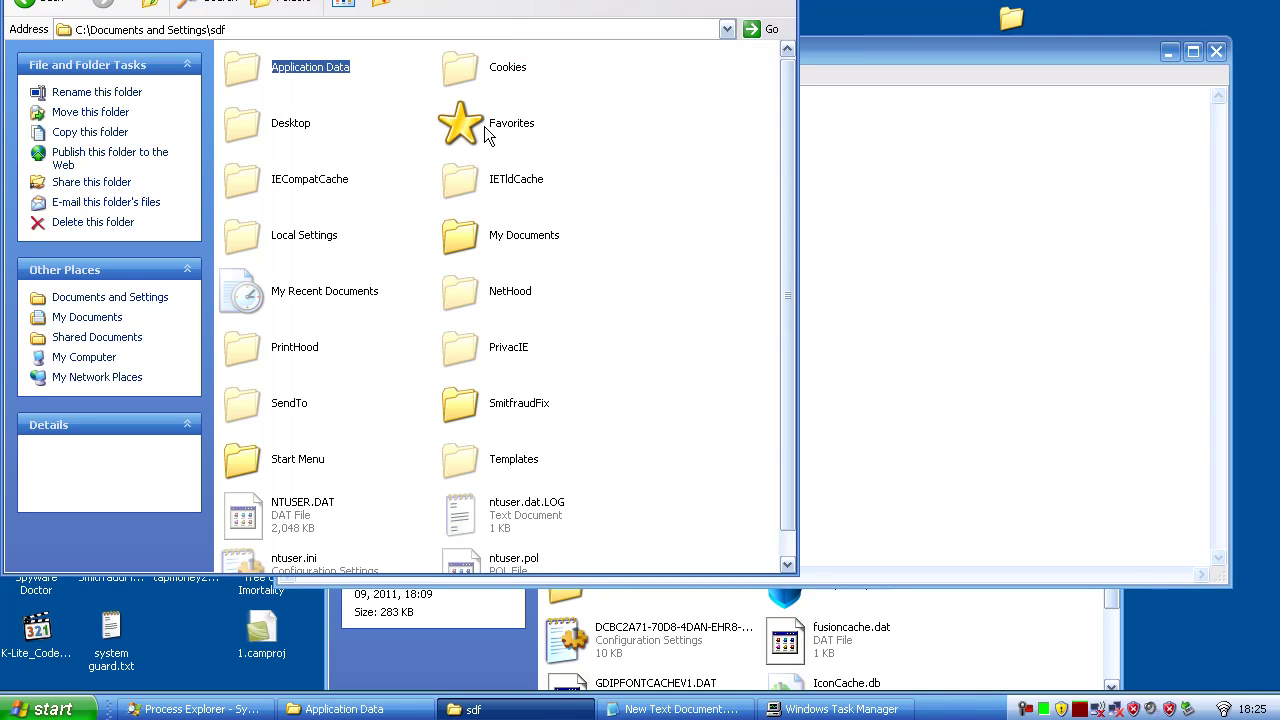
left_click(258, 230)
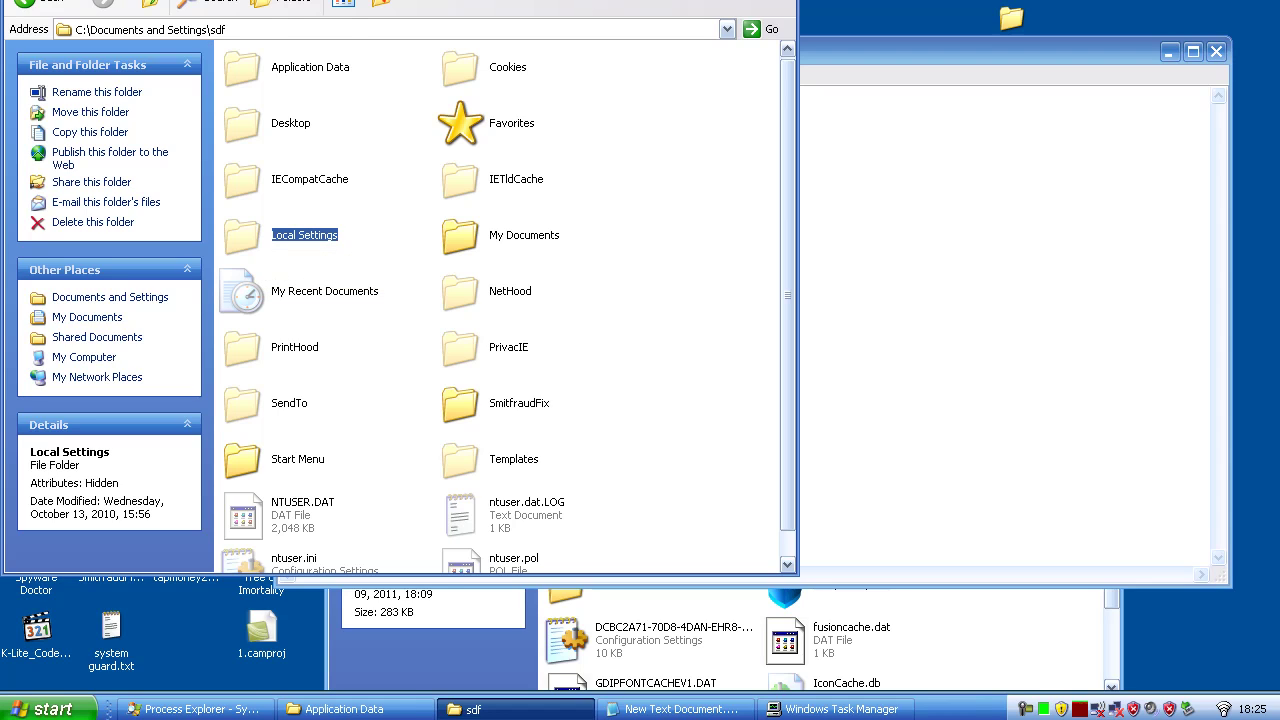
Step: Set the folder view options to show hidden files and folders and apply them
left_click(188, 0)
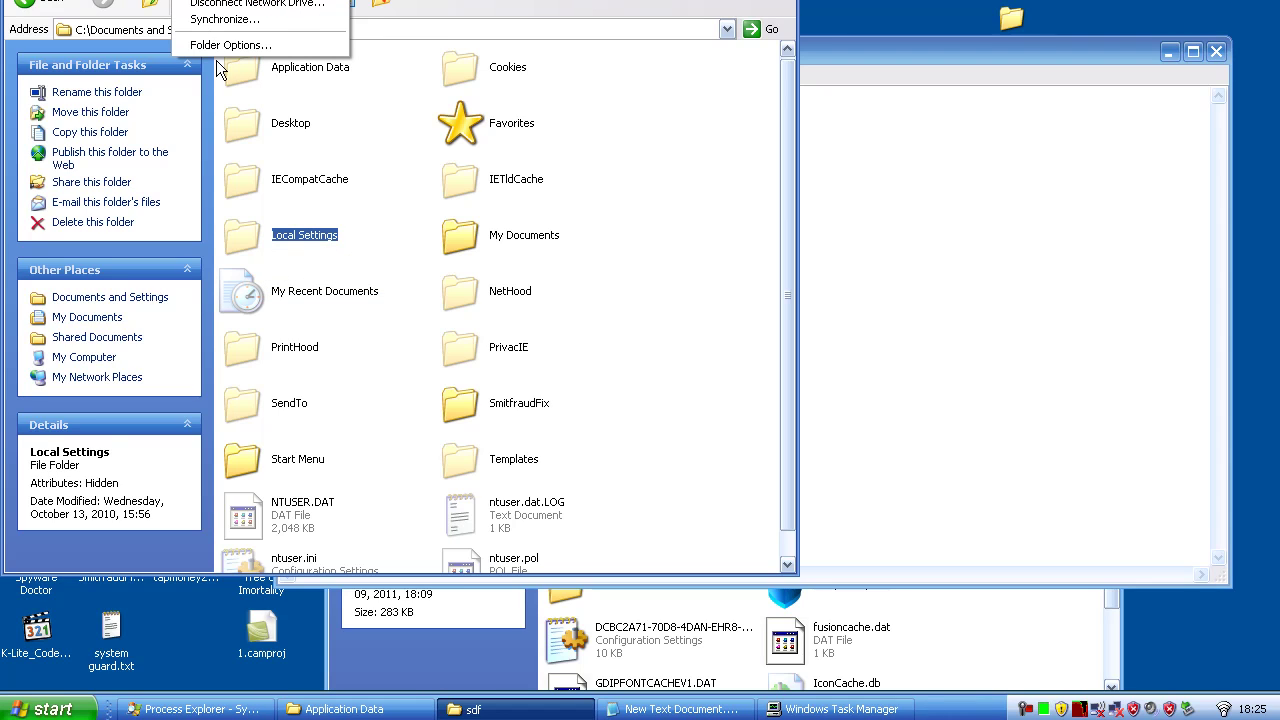
left_click(210, 47)
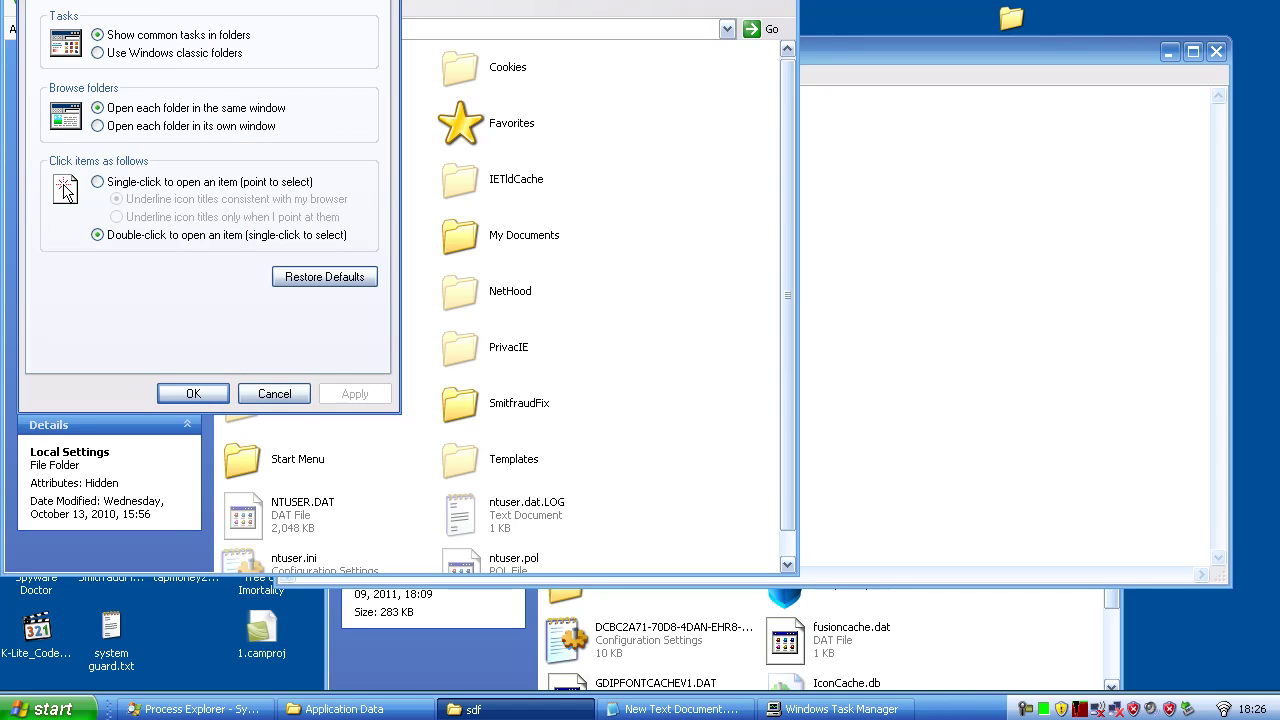
key("ctrl+Tab")
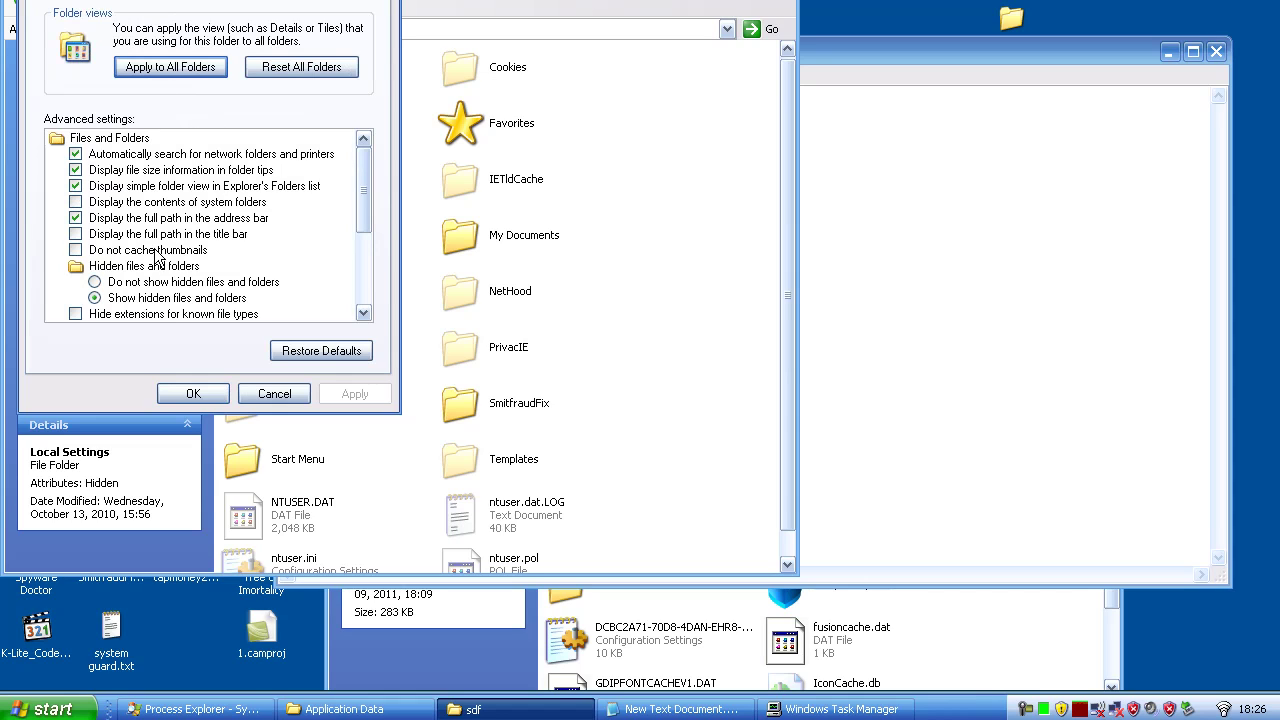
left_click(93, 293)
key("Return")
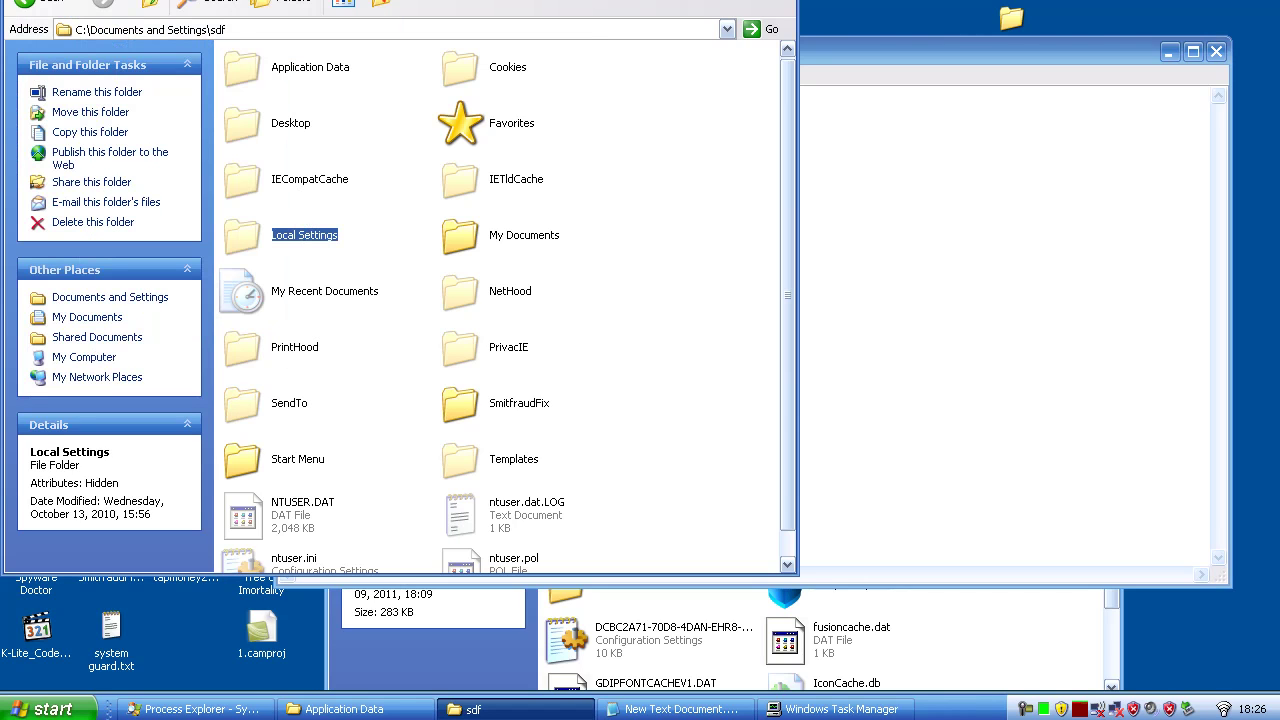
Step: Open the Application Data folder inside Local Settings and move its window to the middle of the desktop
double_click(241, 223)
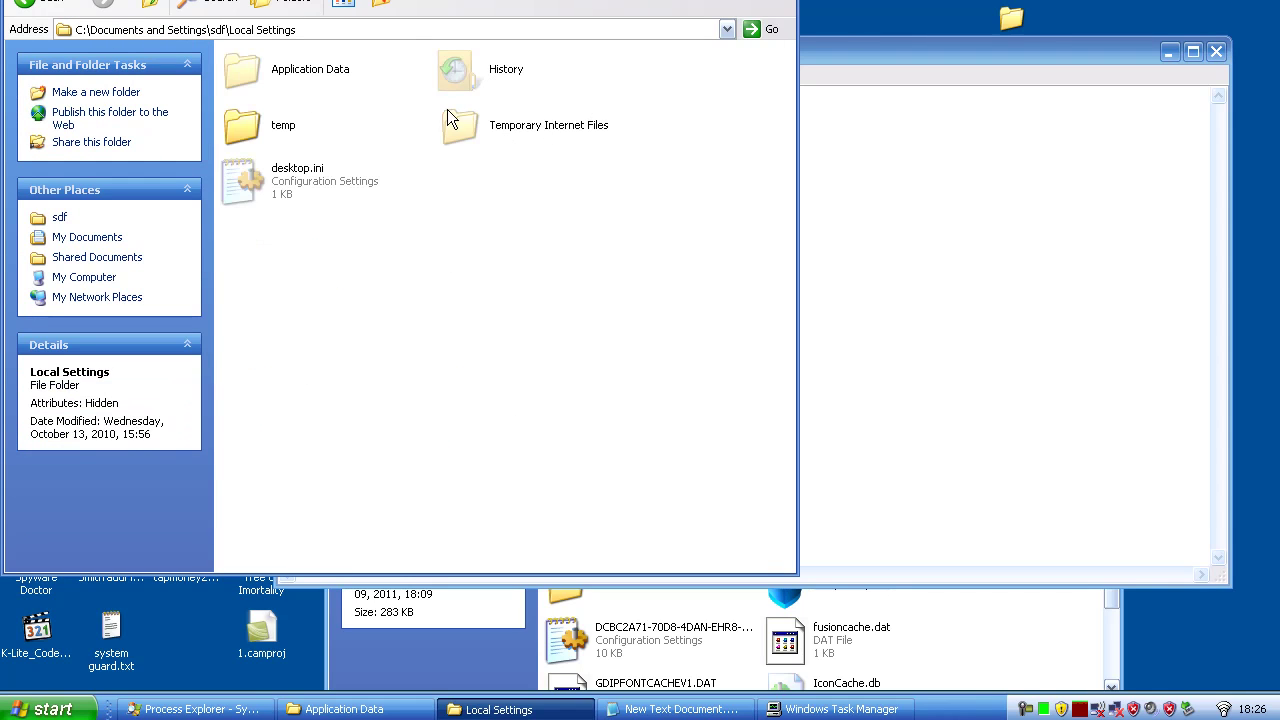
double_click(252, 58)
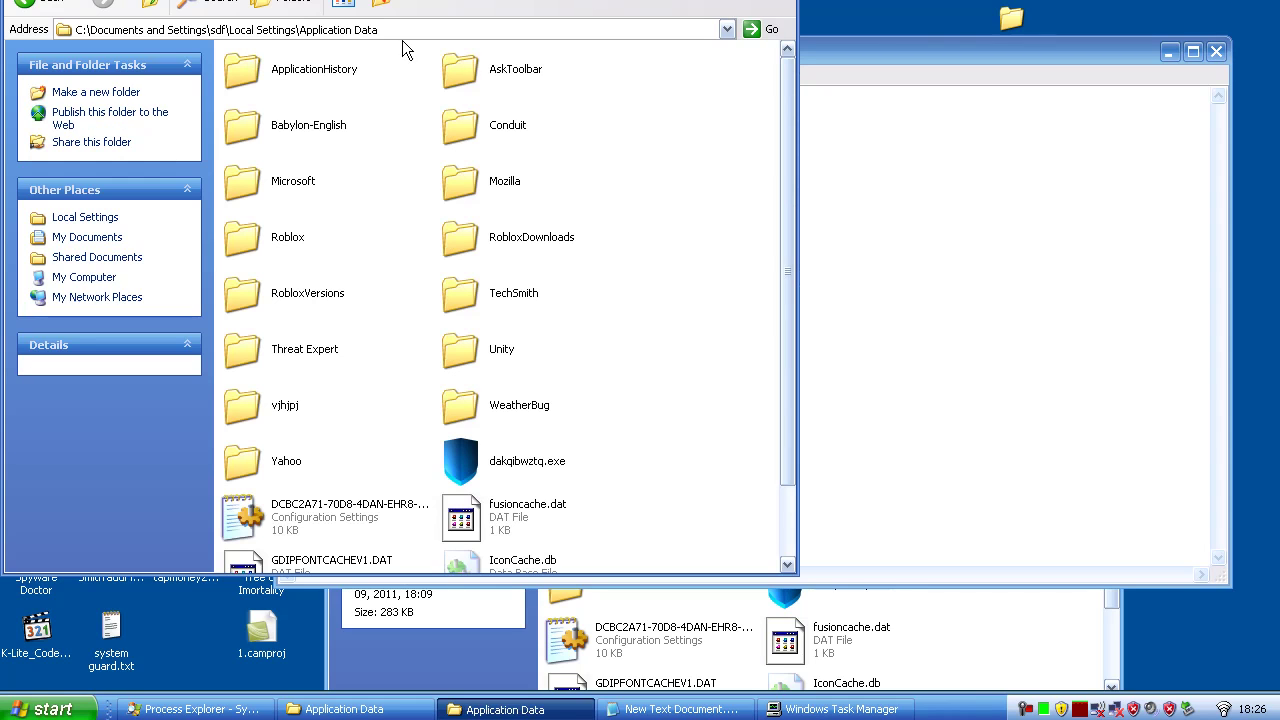
left_click_drag(595, 2, 855, 7)
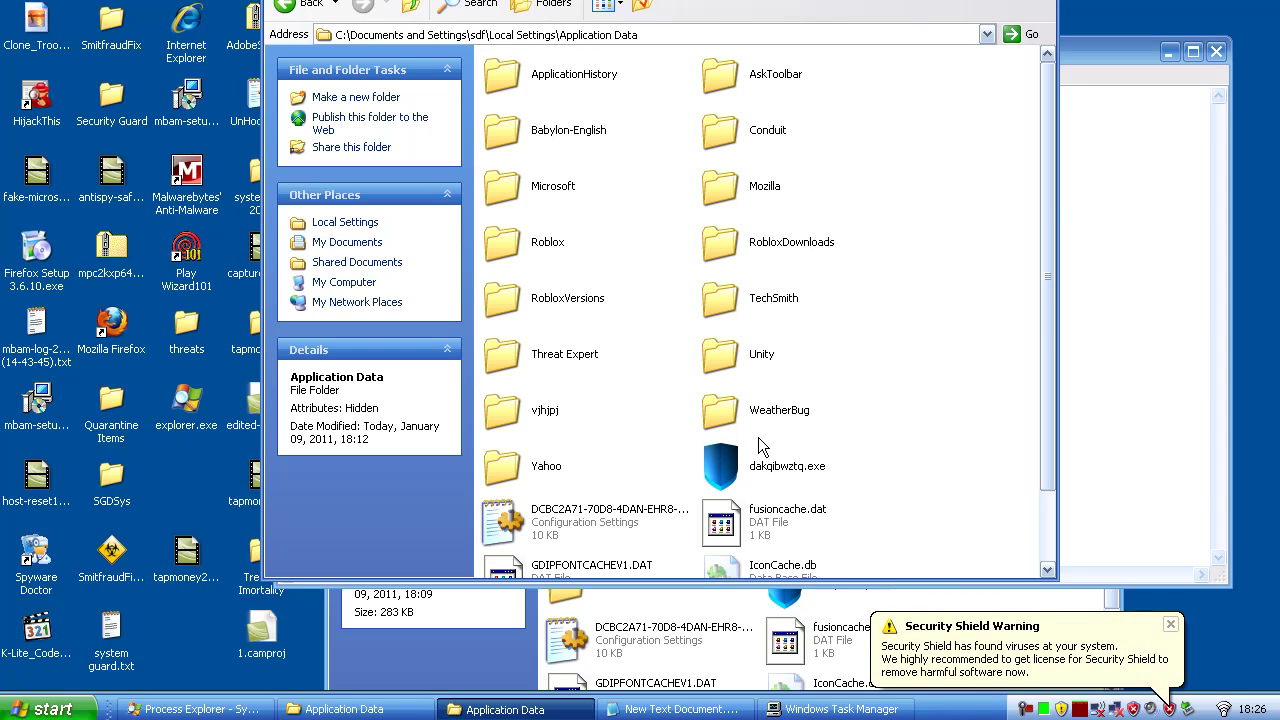
mouse_move(732, 462)
key("Tab")
Step: Look through the running processes in Windows Task Manager, view the actions for Dot1XCfg.exe, and close Task Manager
left_click(858, 709)
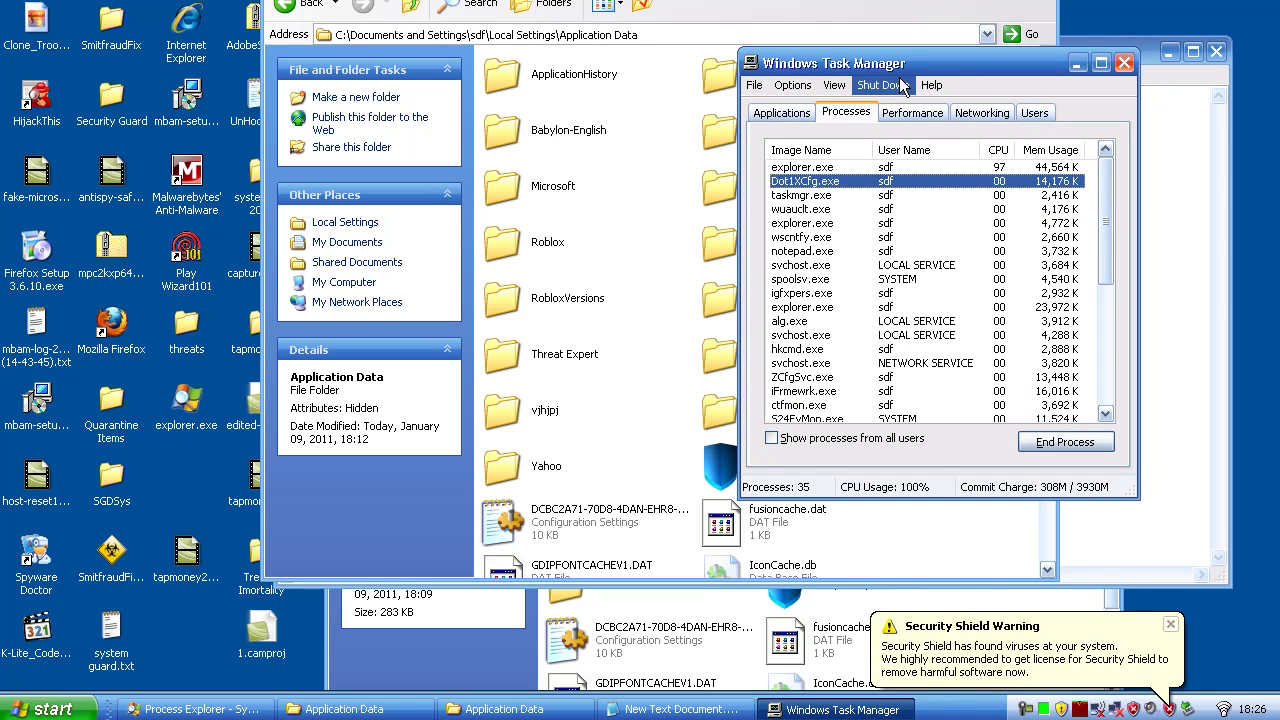
left_click_drag(896, 68, 601, 13)
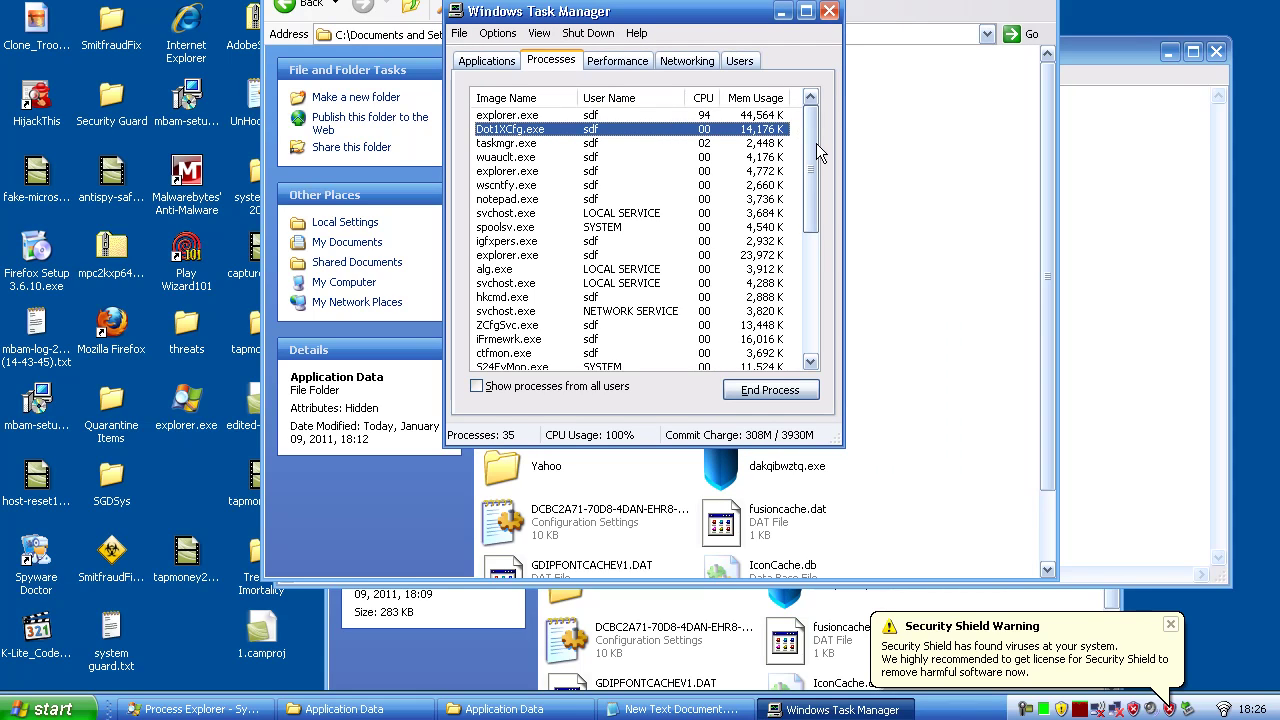
left_click_drag(816, 143, 816, 300)
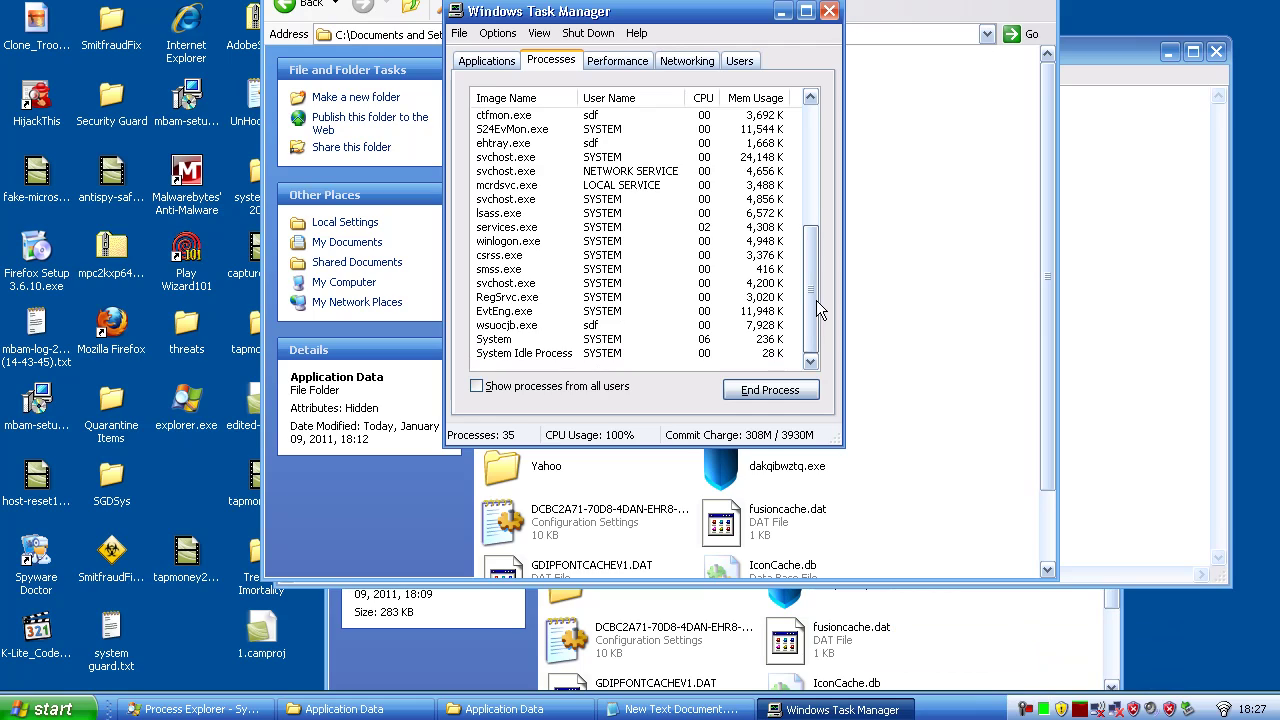
left_click(944, 305)
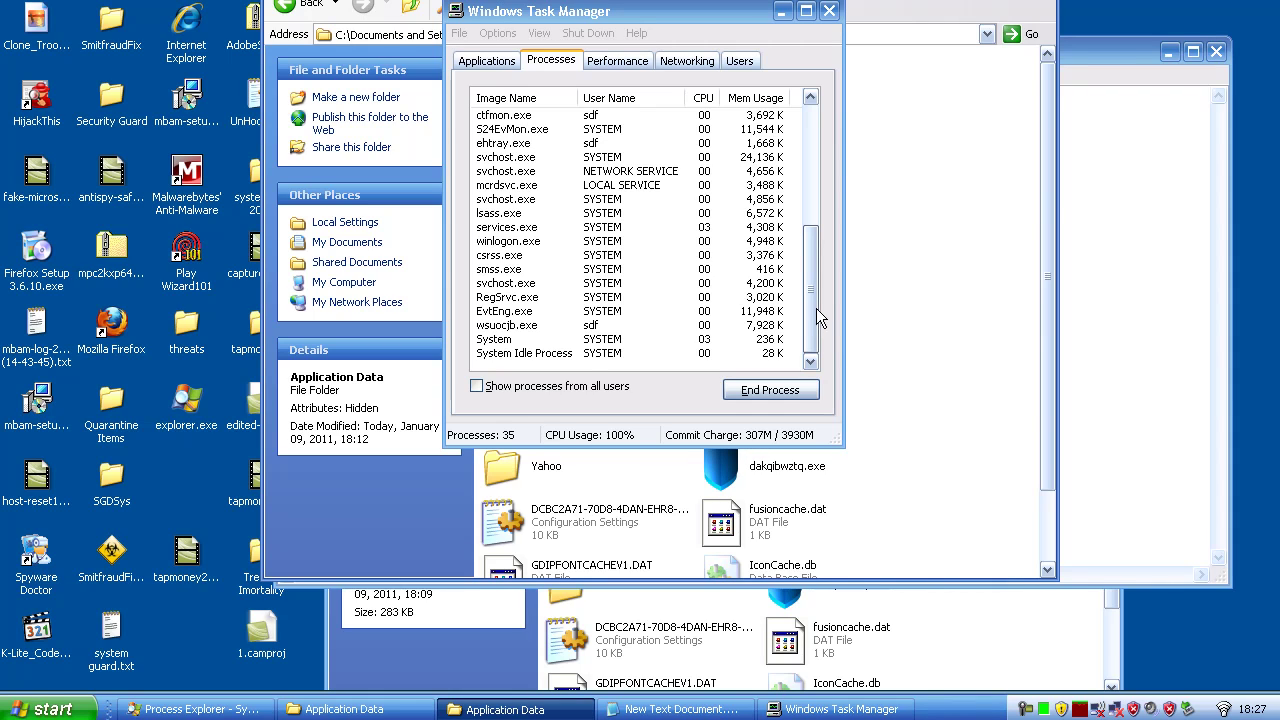
left_click_drag(812, 307, 788, 165)
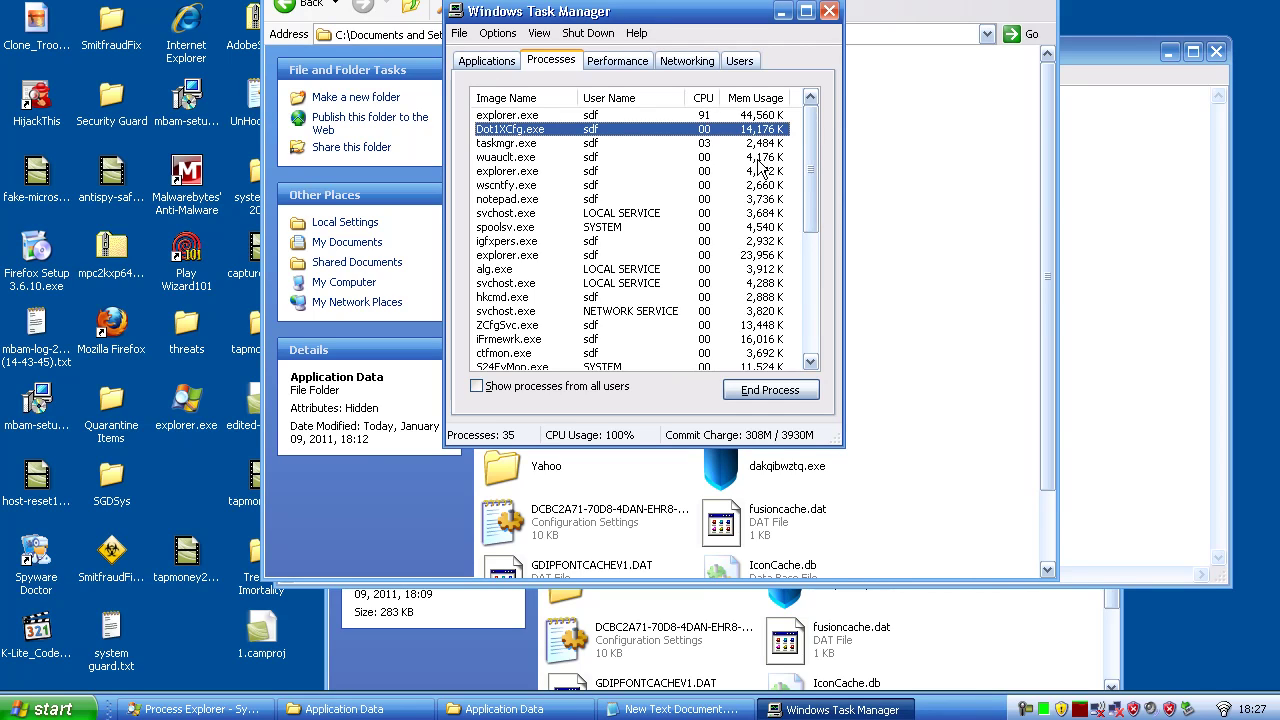
key("shift+F10")
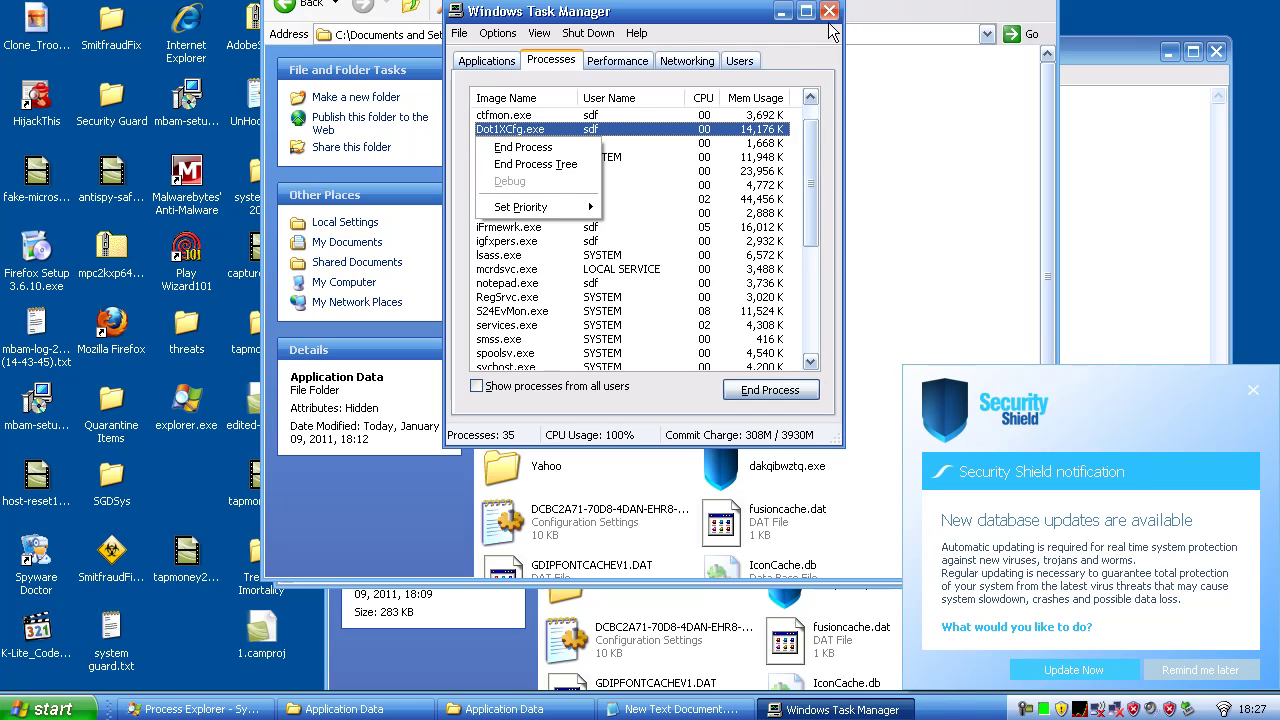
left_click(829, 12)
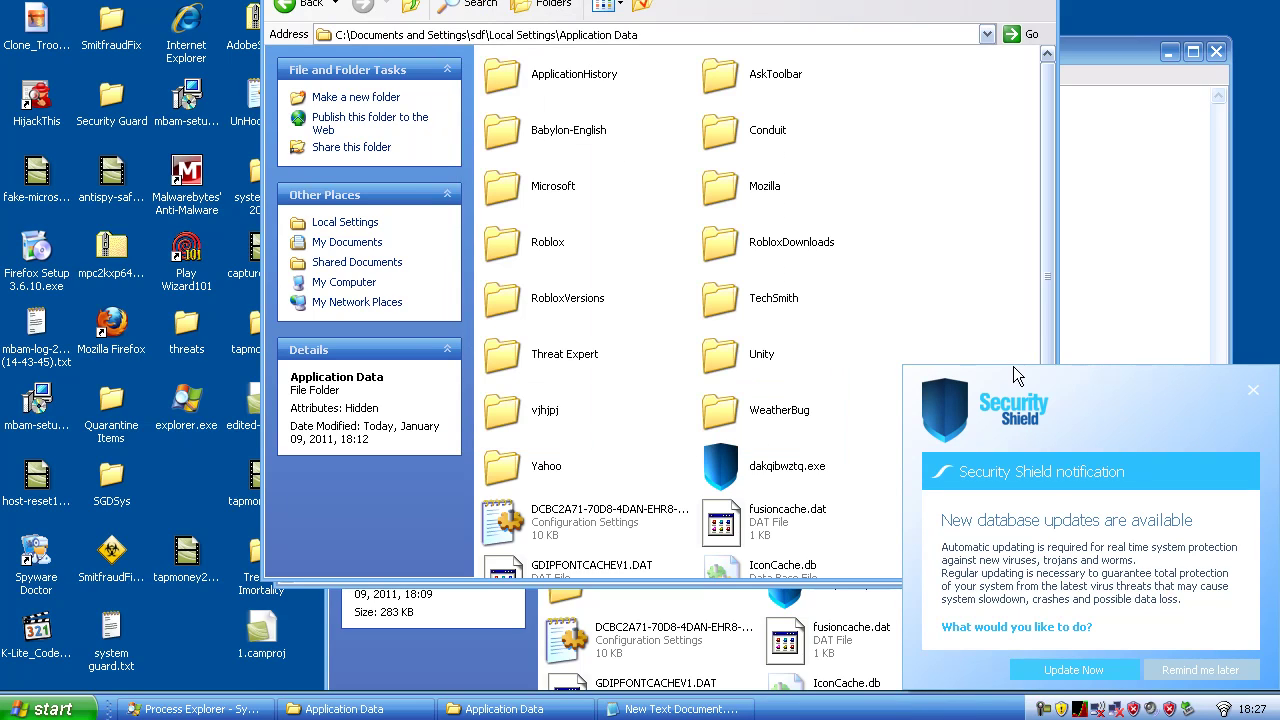
Step: Rename dakqibwztq.exe in the Application Data folder to wertyui, accepting the file extension change
left_click(800, 462)
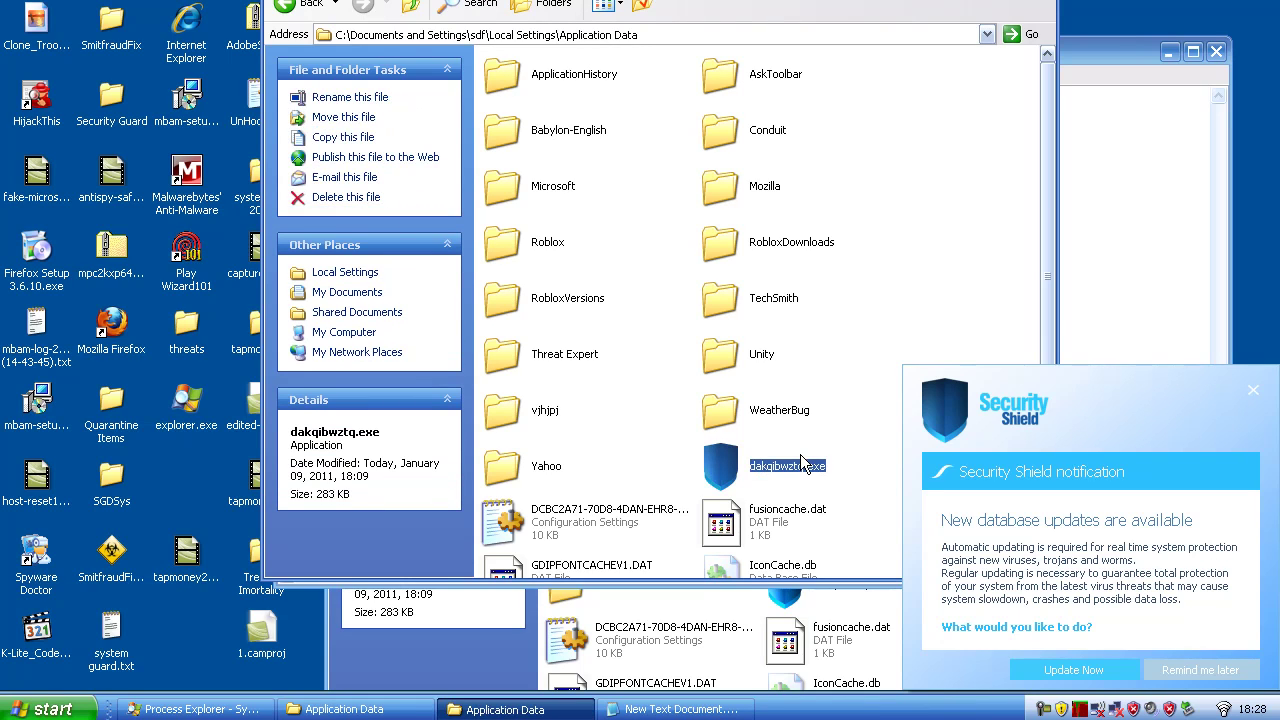
left_click(790, 468)
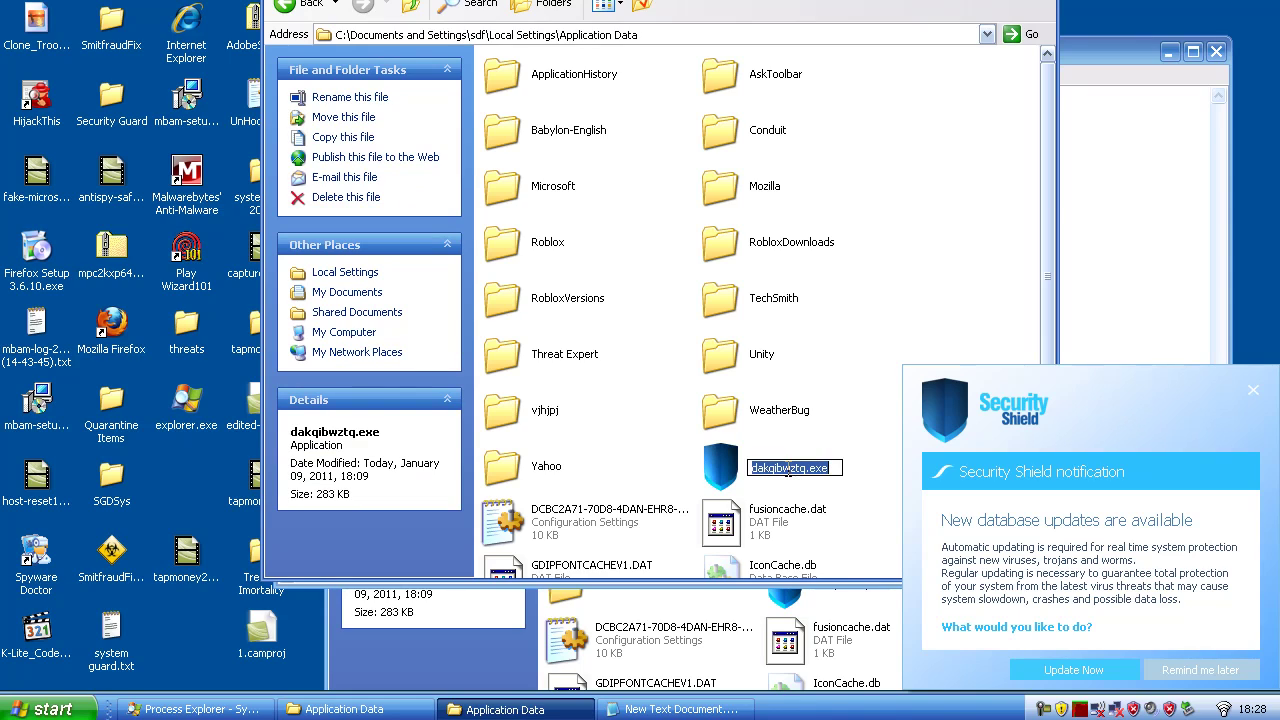
right_click(790, 470)
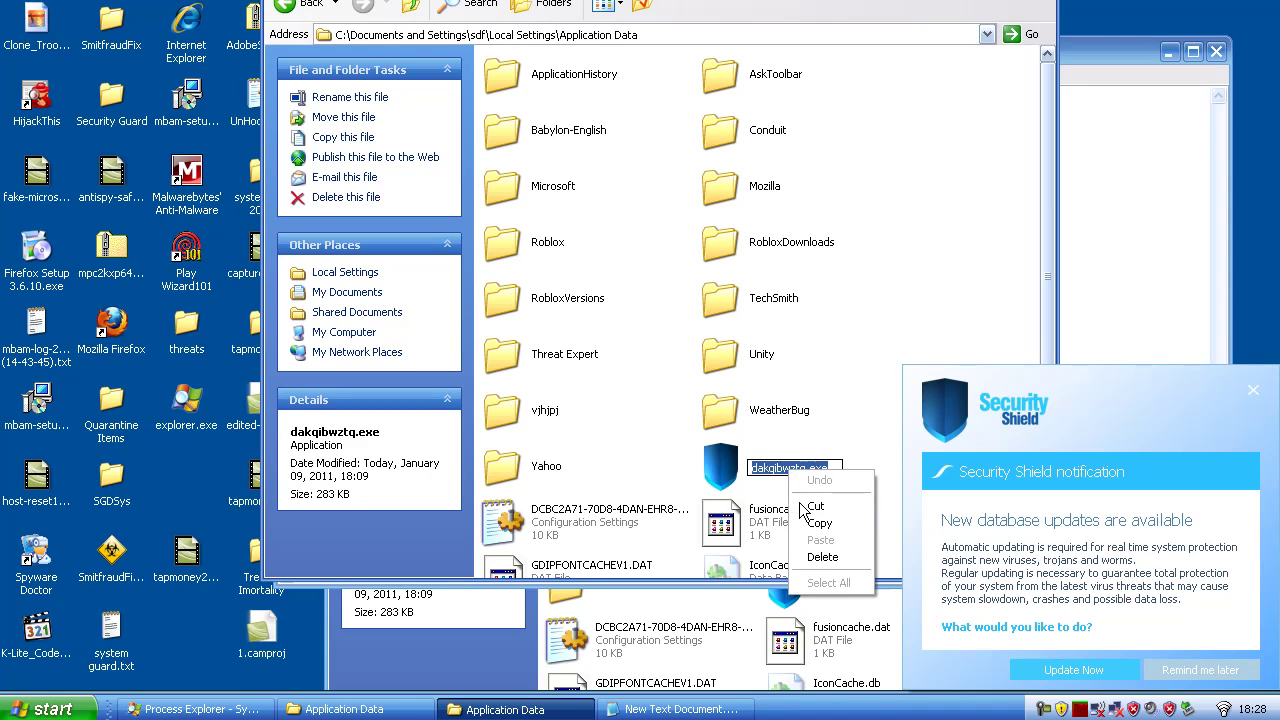
double_click(712, 462)
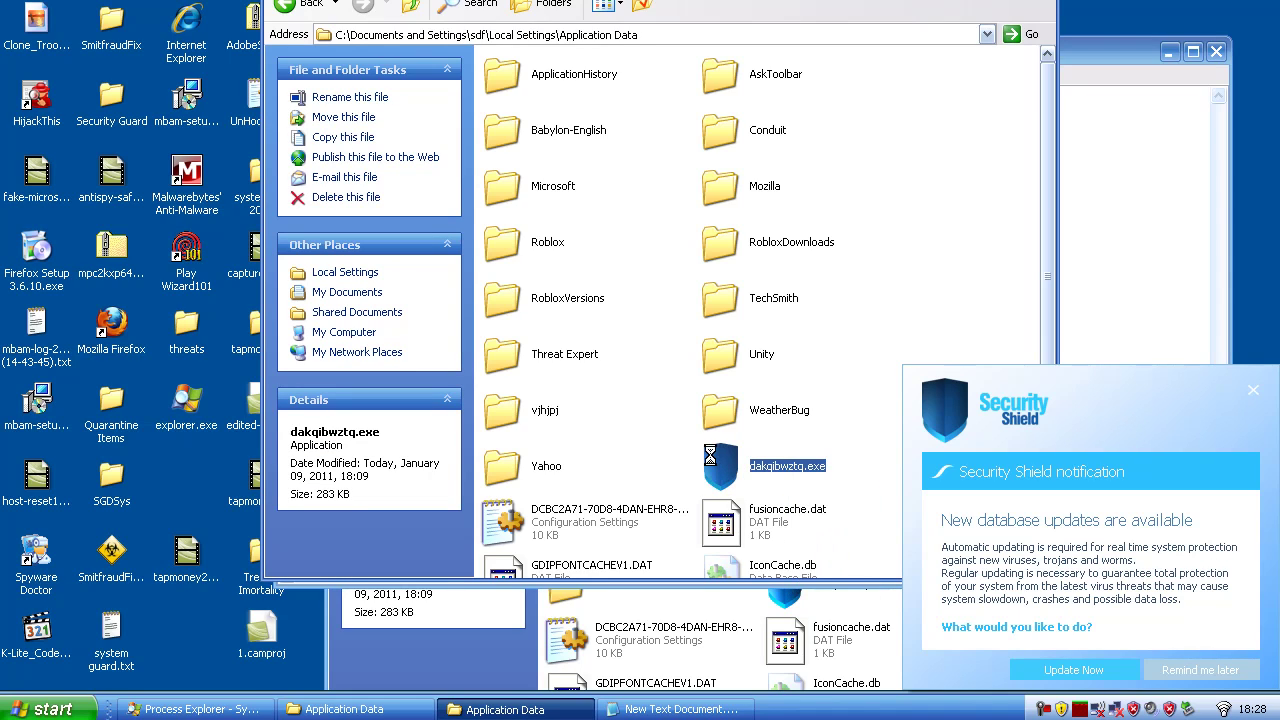
right_click(712, 462)
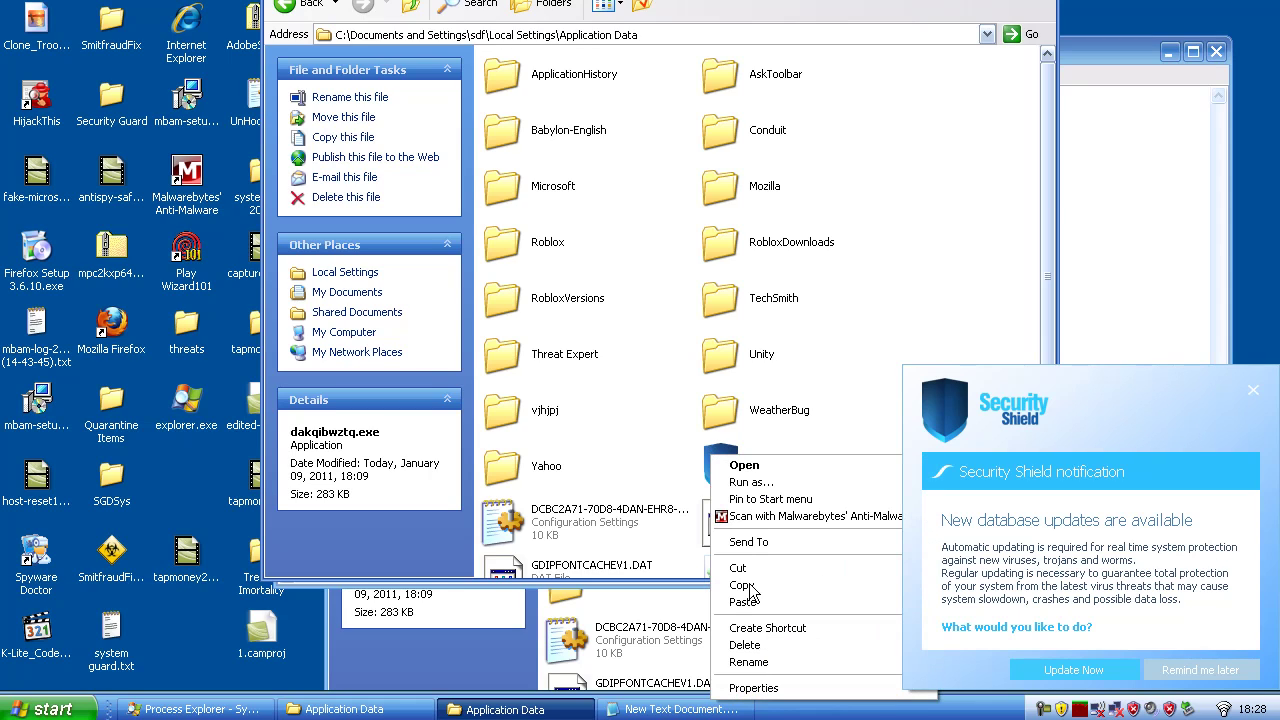
left_click(762, 662)
type("wertyui")
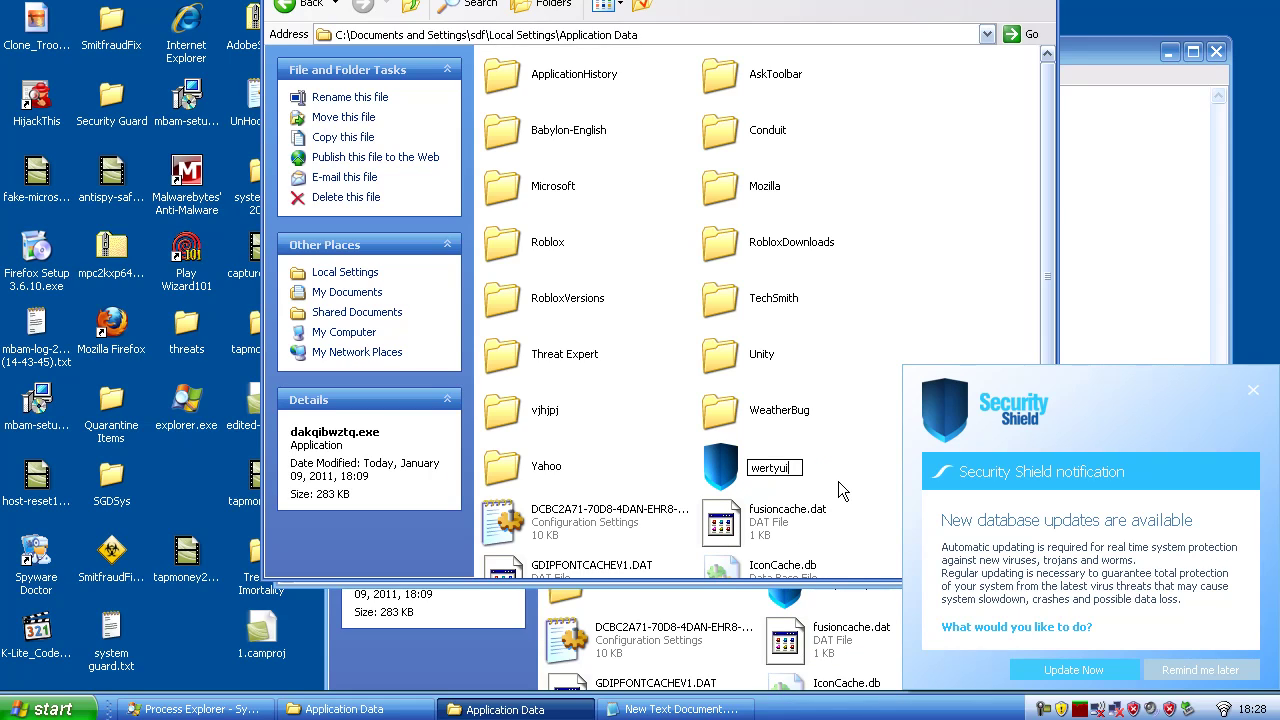
key("Return")
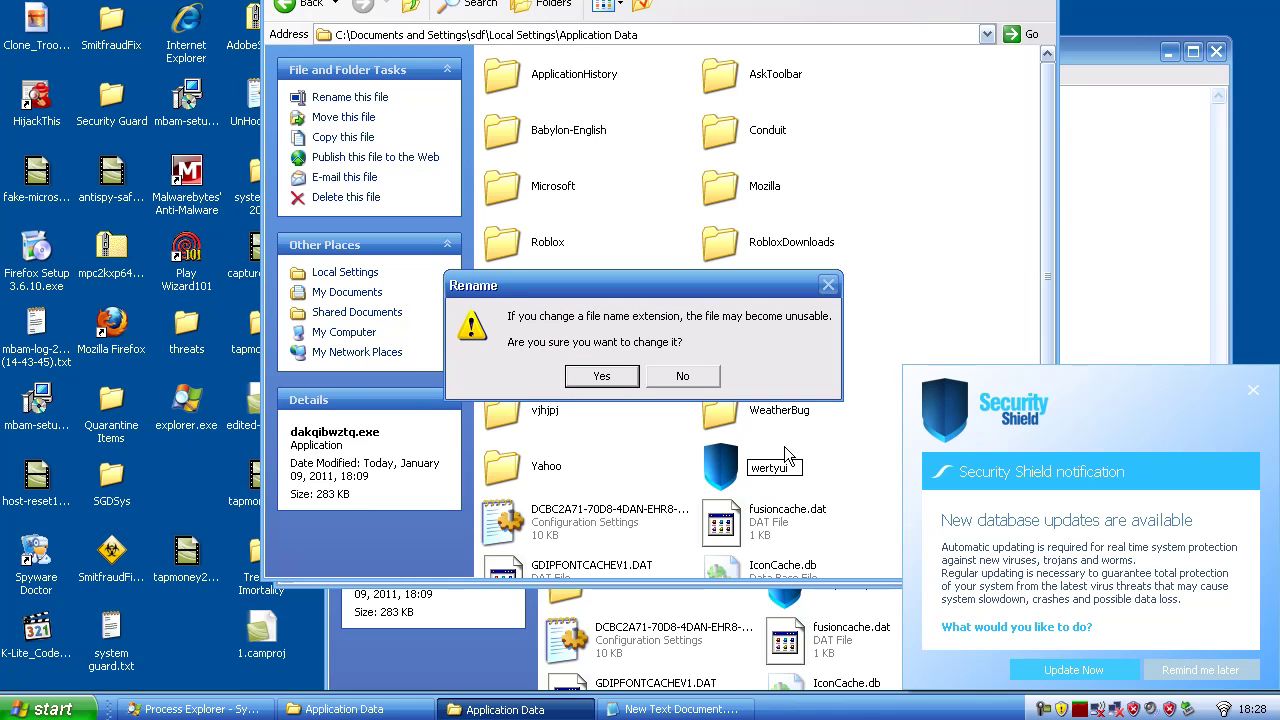
left_click(617, 379)
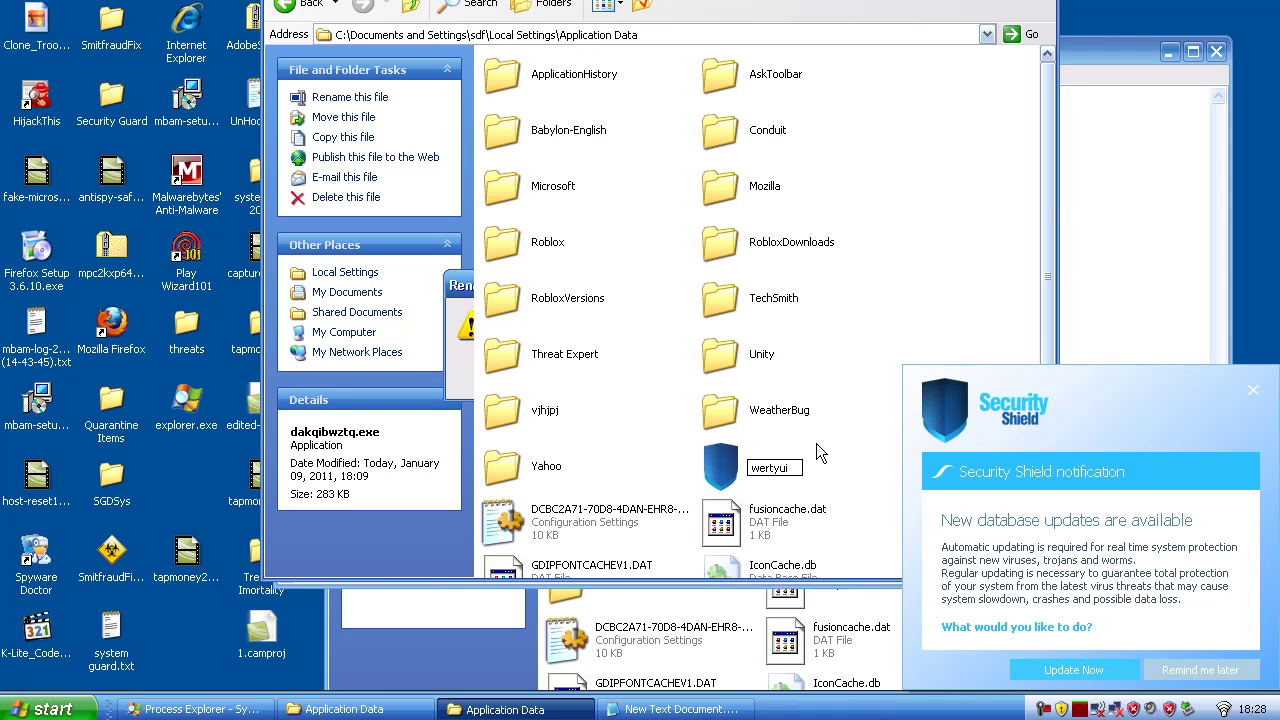
Step: Delete the renamed wertyui file from the Application Data folder, sending it to the Recycle Bin
left_click(733, 465)
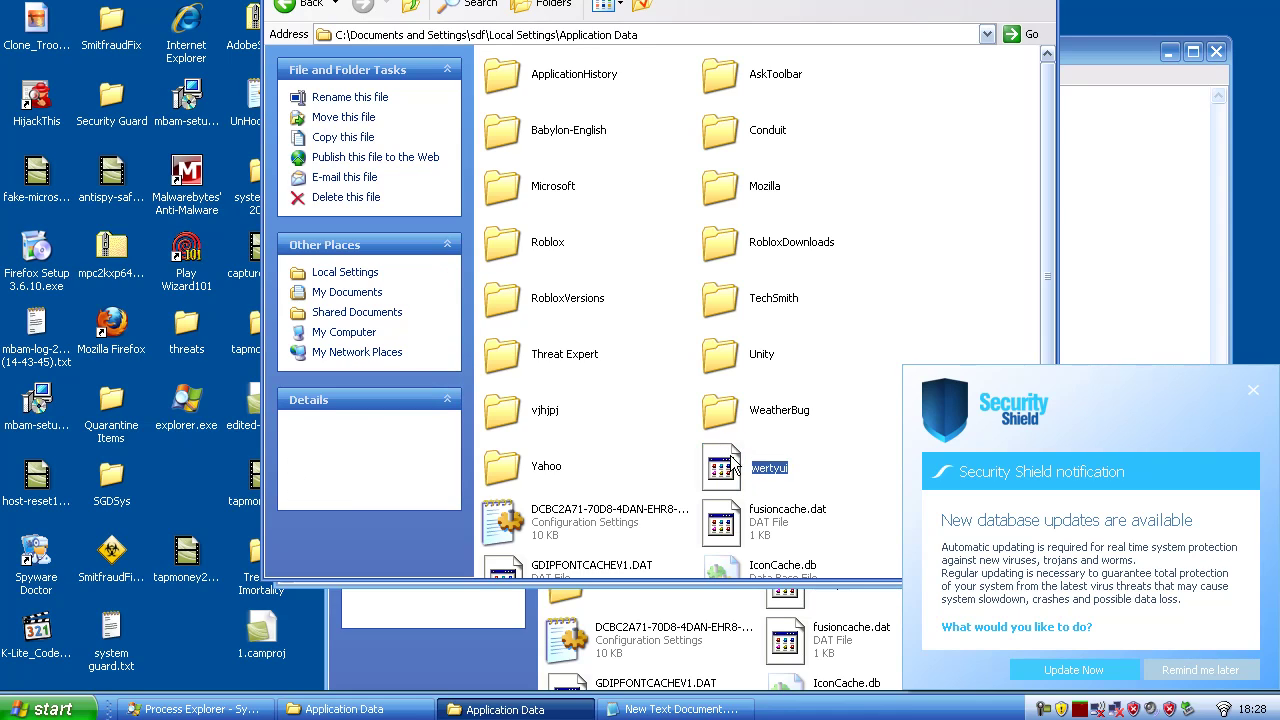
left_click(769, 439)
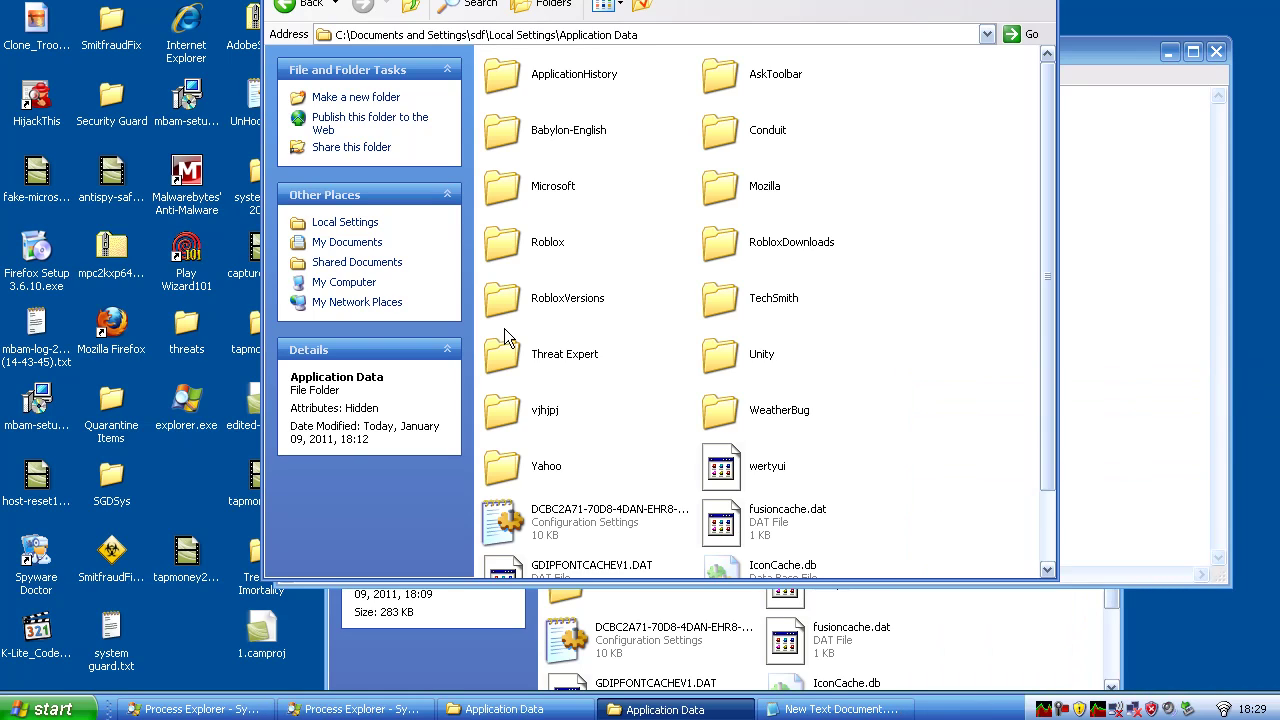
left_click(735, 474)
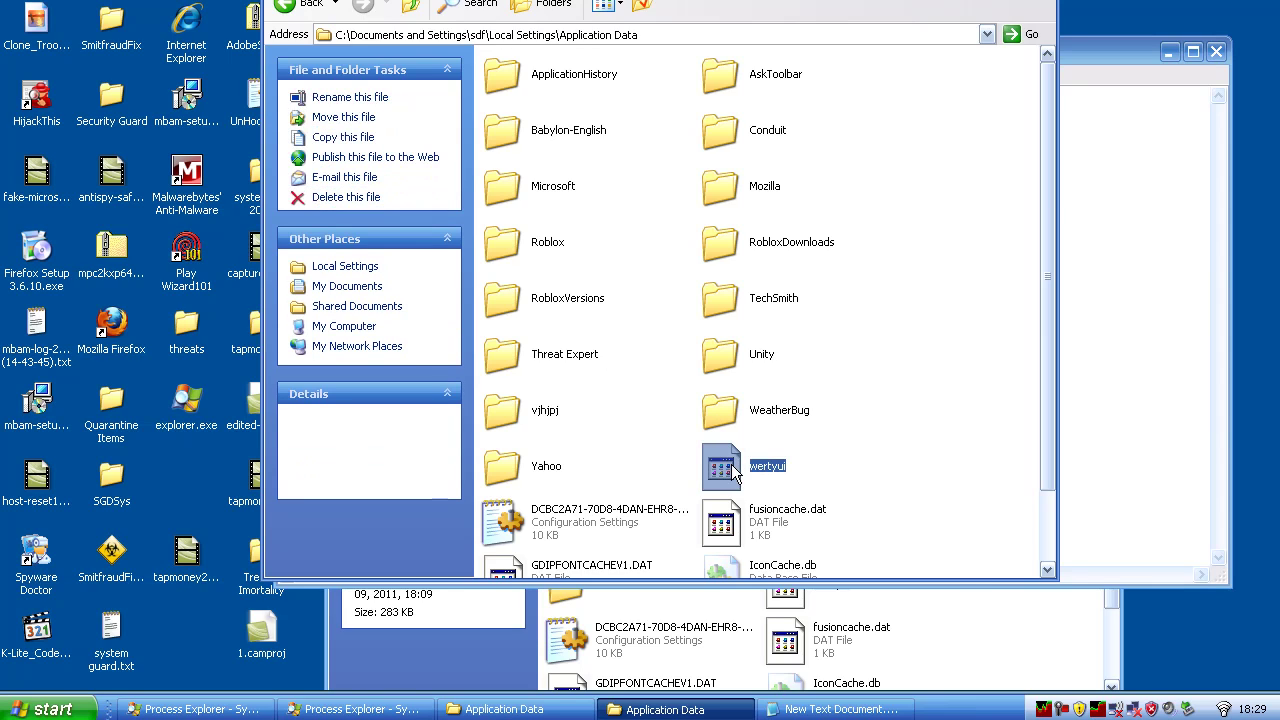
right_click(734, 467)
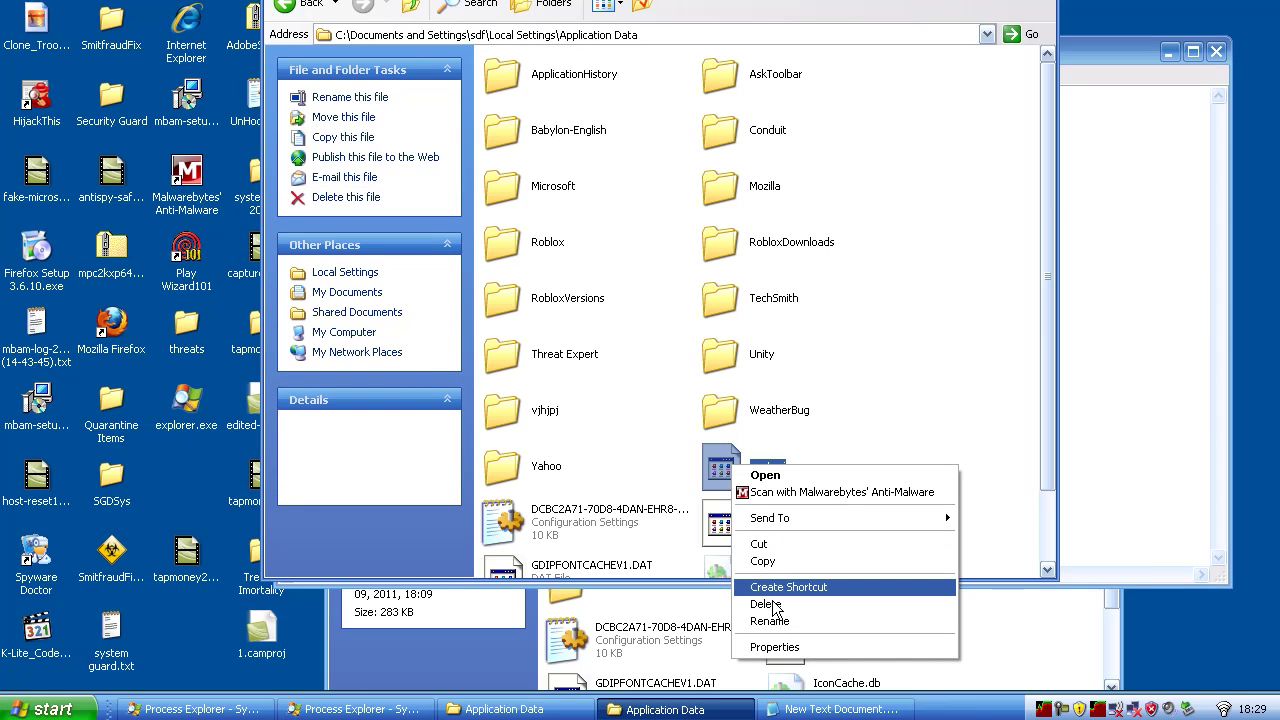
left_click(768, 603)
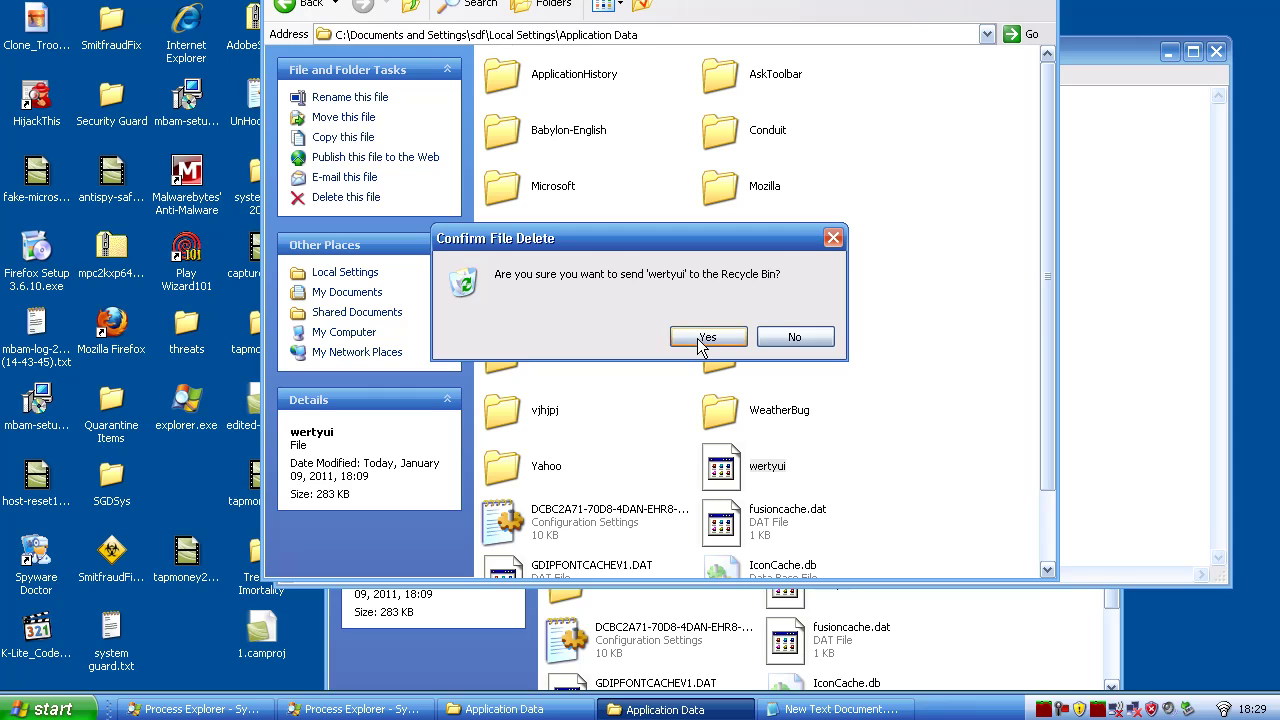
left_click(707, 338)
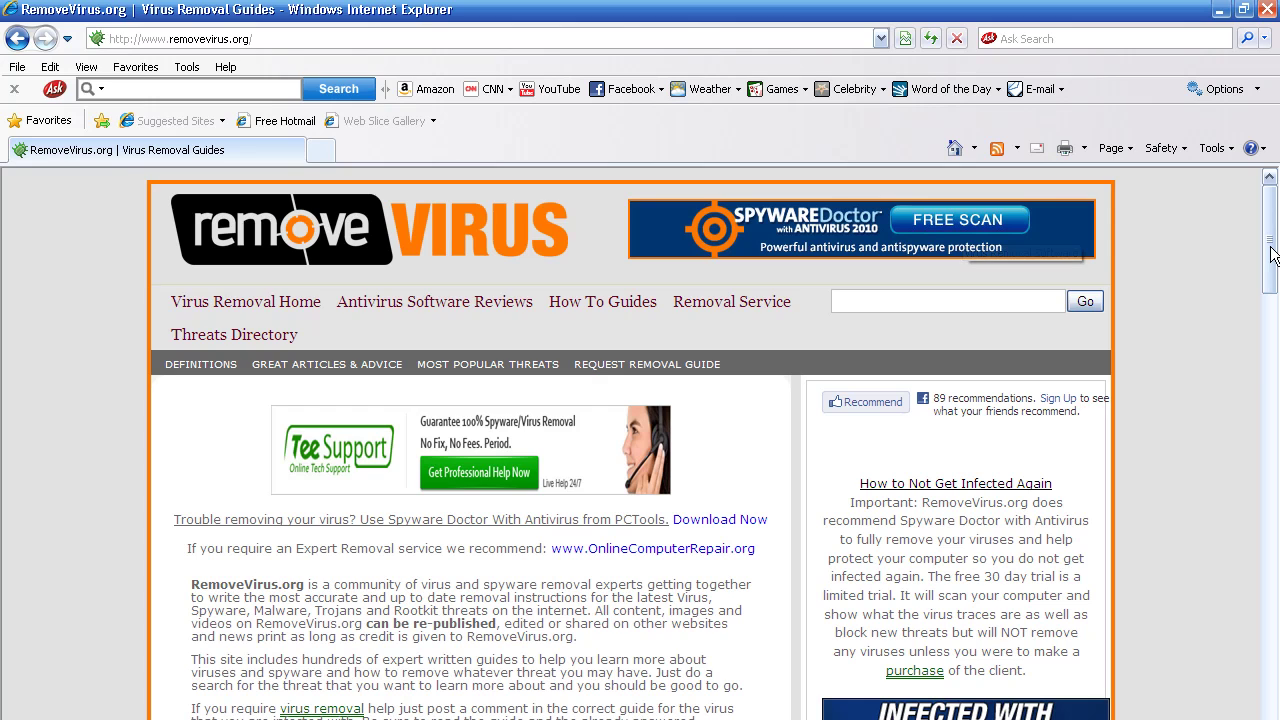
Step: Switch to Internet Explorer and look through the virus removal guides on the RemoveVirus.org home page
left_click_drag(1271, 255, 1272, 360)
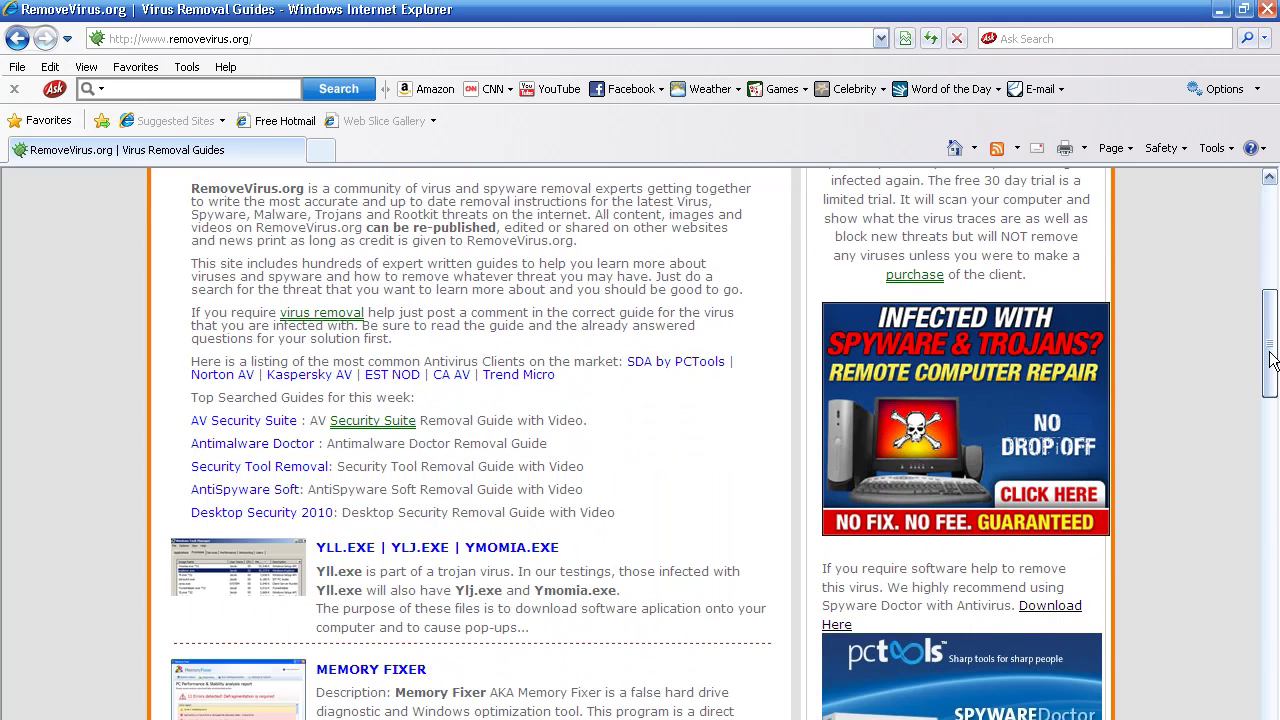